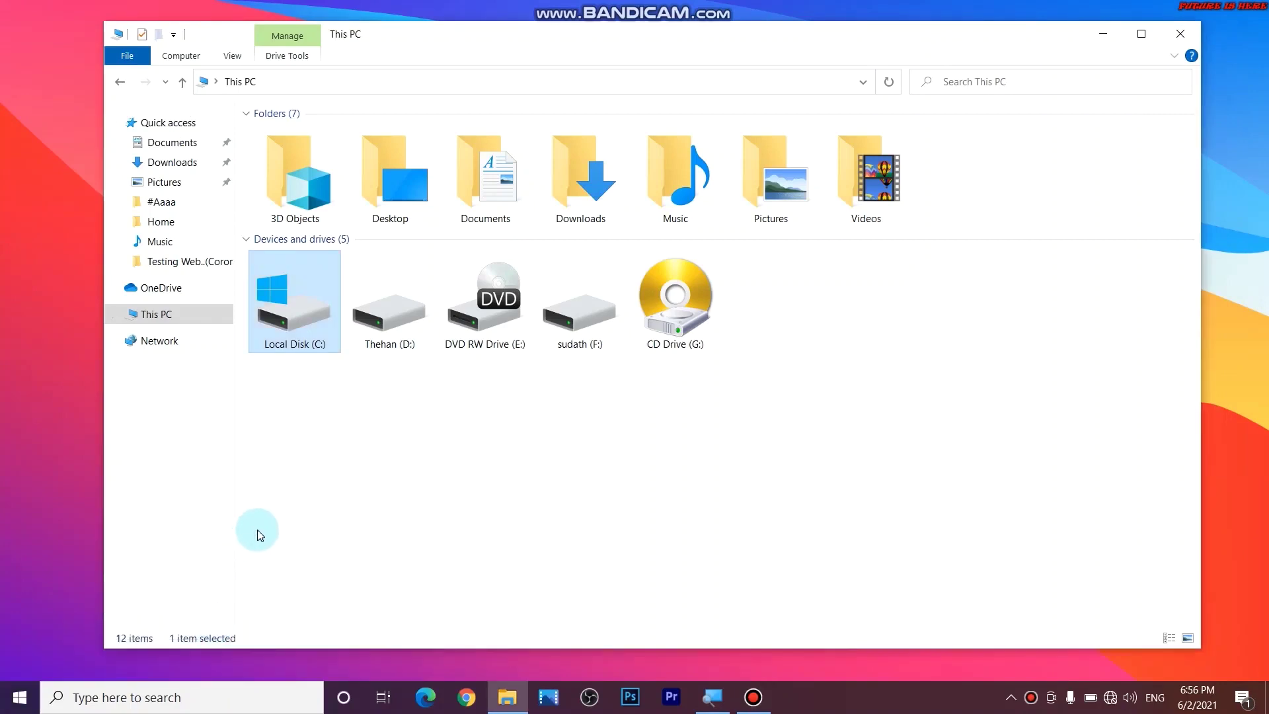
Check the Local Disk (C:) Properties for current free space, then close them.
drag(344, 377, 268, 278)
drag(284, 381, 287, 300)
right_click(287, 300)
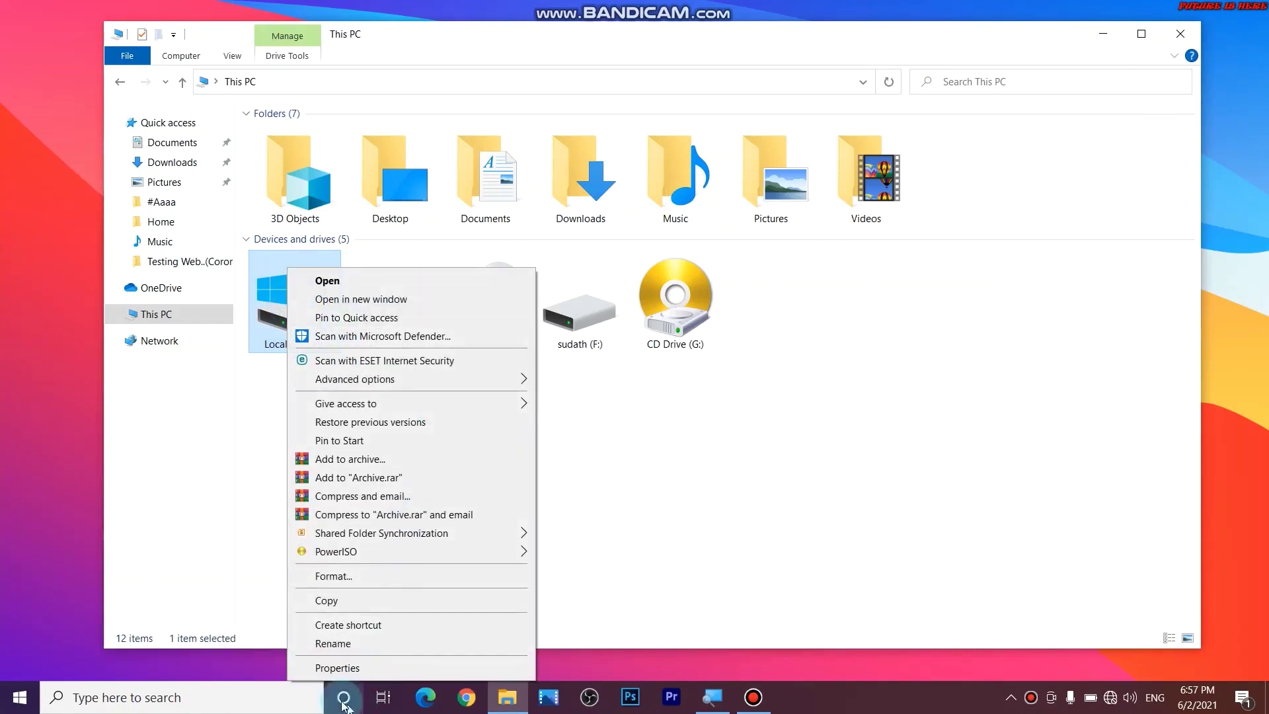
click(333, 669)
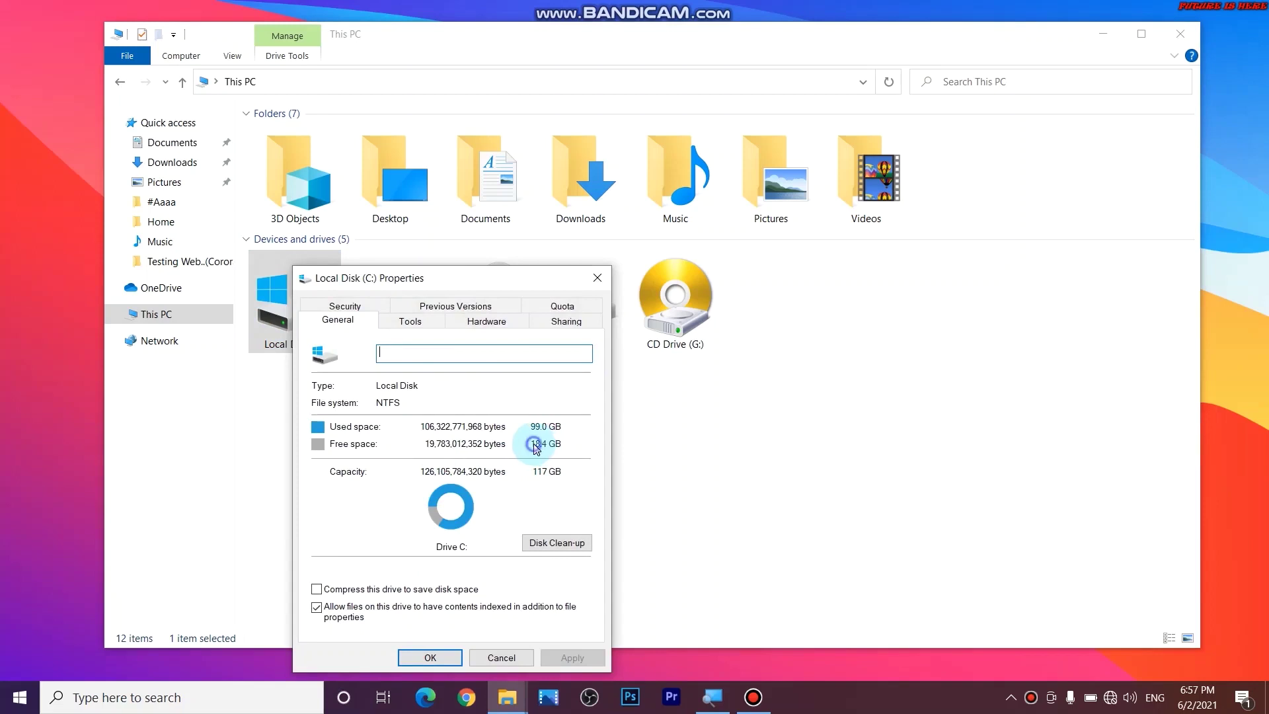
click(598, 277)
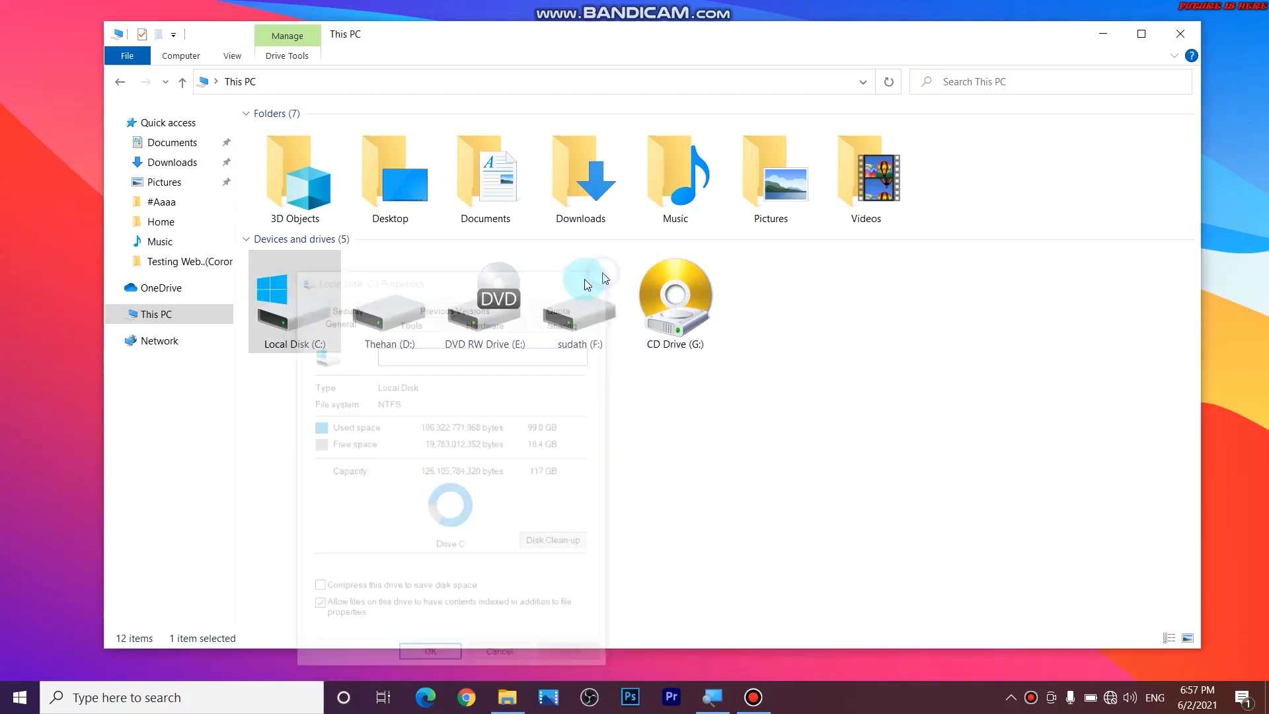
Browse C:\Windows\SoftwareDistribution\Download to show its 36 update cache folders.
double_click(277, 320)
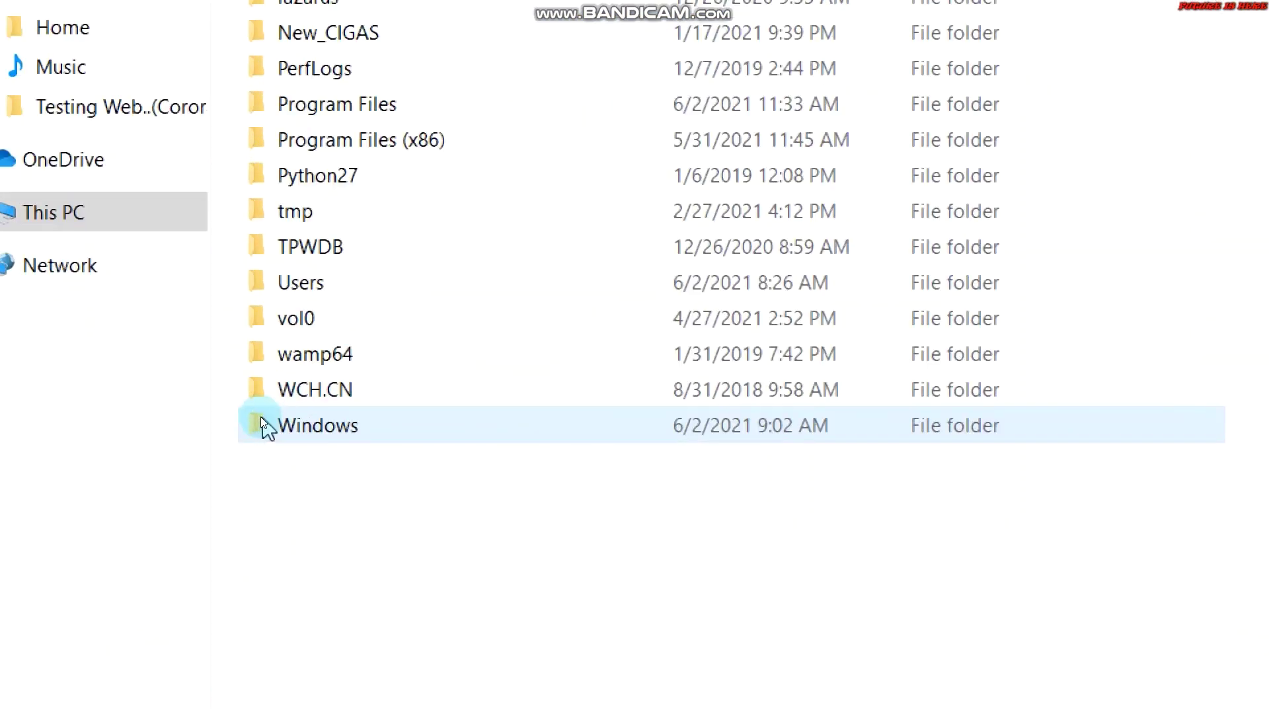
double_click(260, 421)
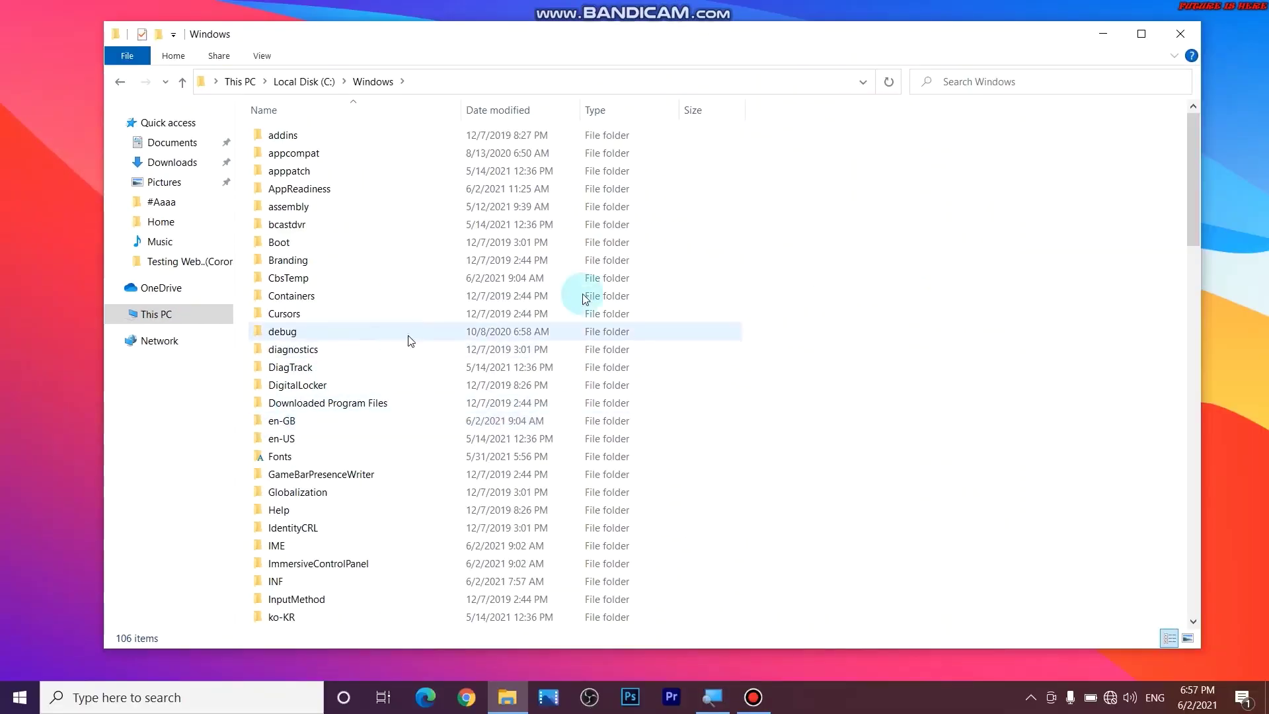
drag(1183, 175, 1186, 383)
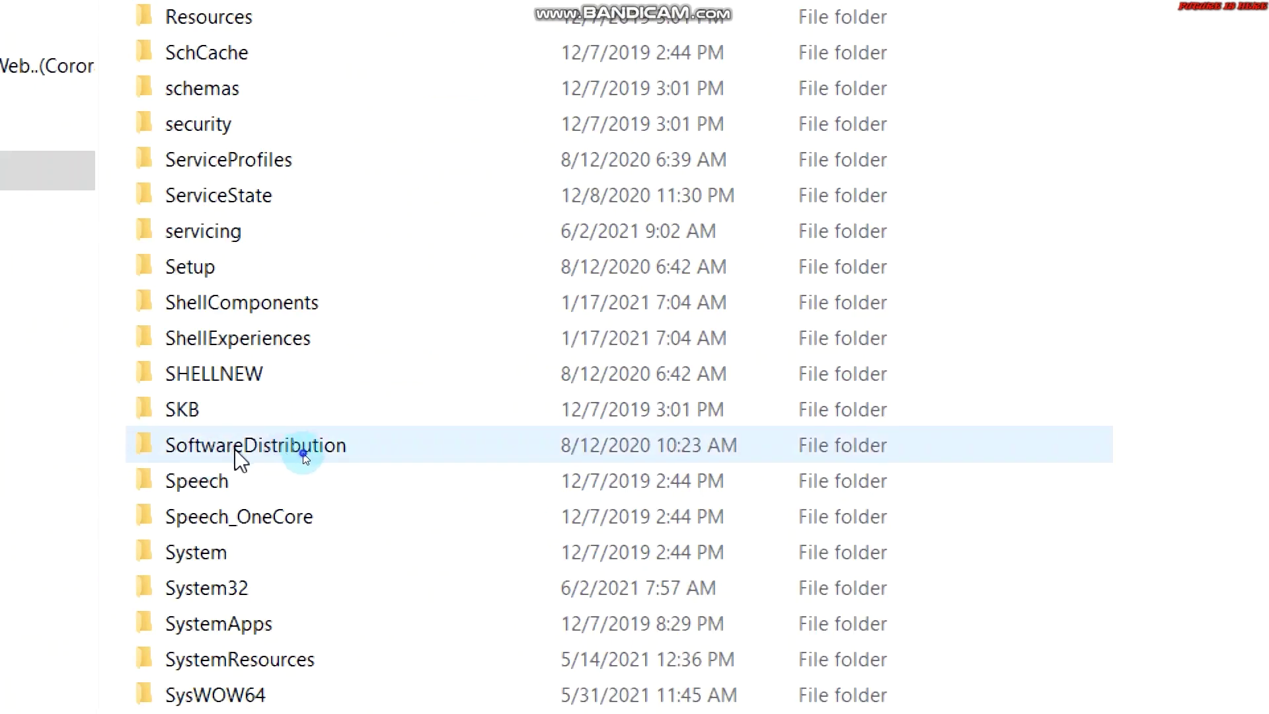
double_click(301, 453)
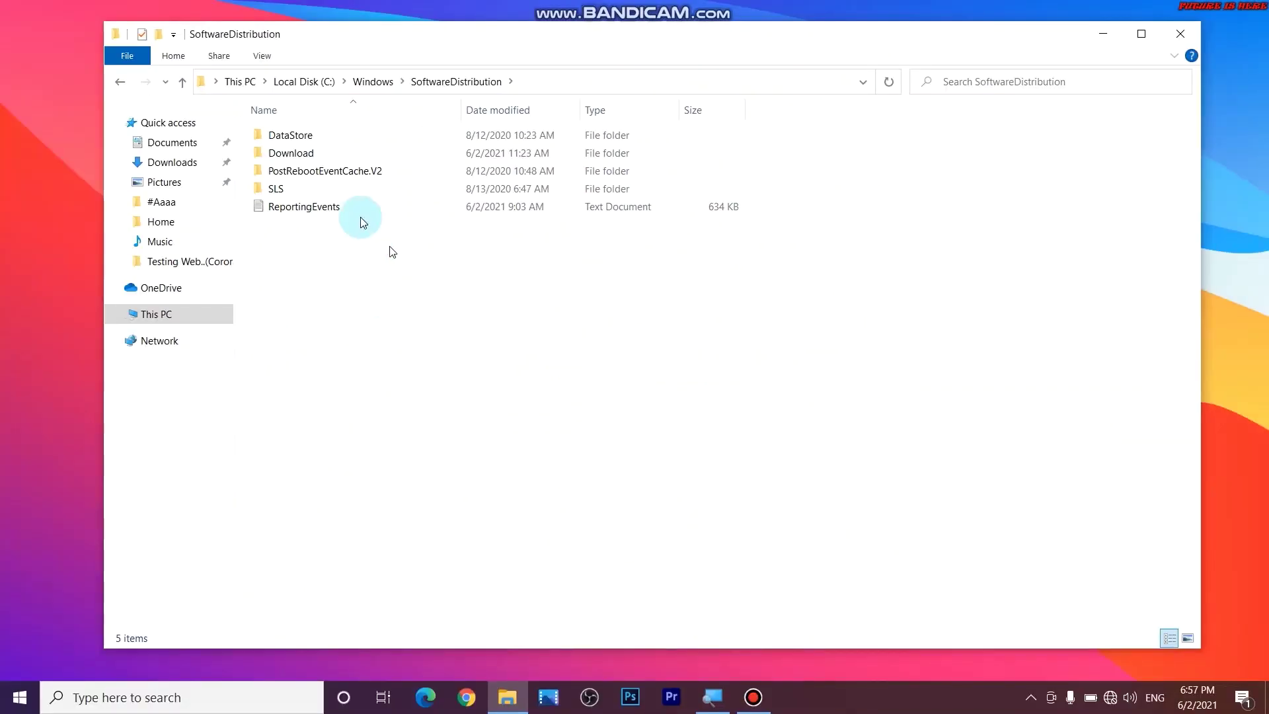
double_click(305, 155)
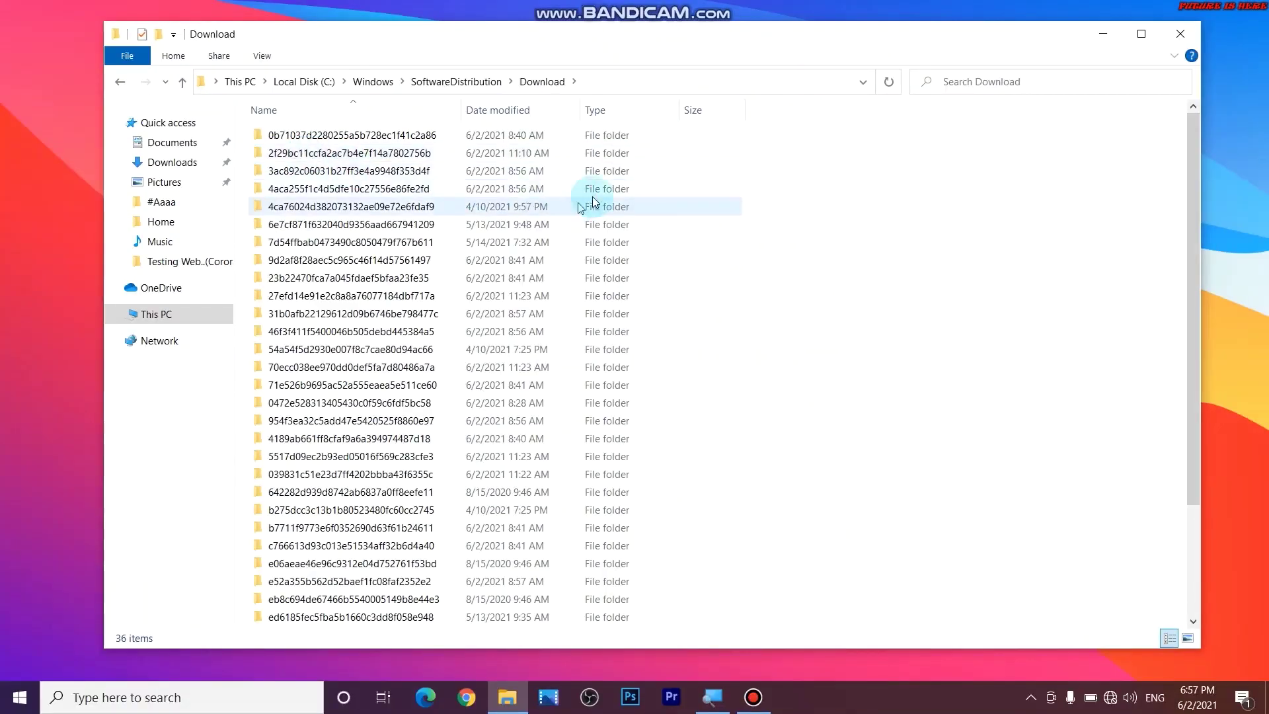
drag(1191, 189, 1173, 149)
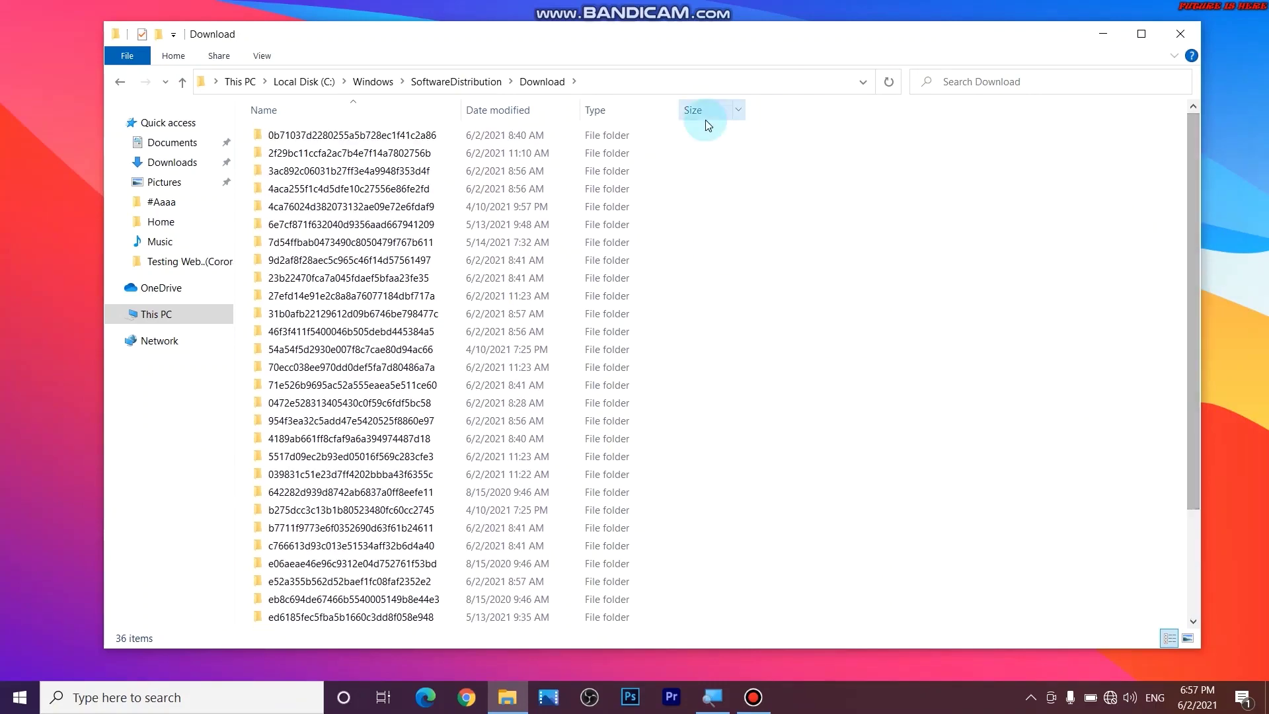
double_click(612, 140)
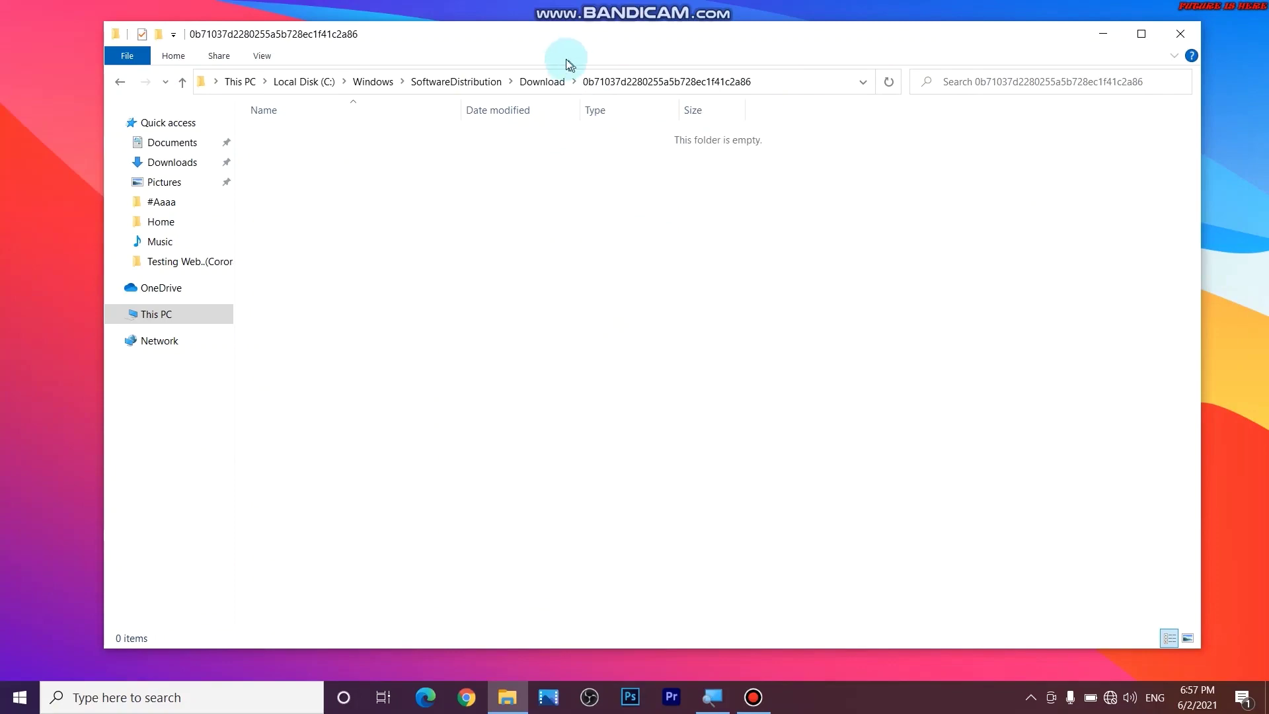
click(551, 81)
click(441, 154)
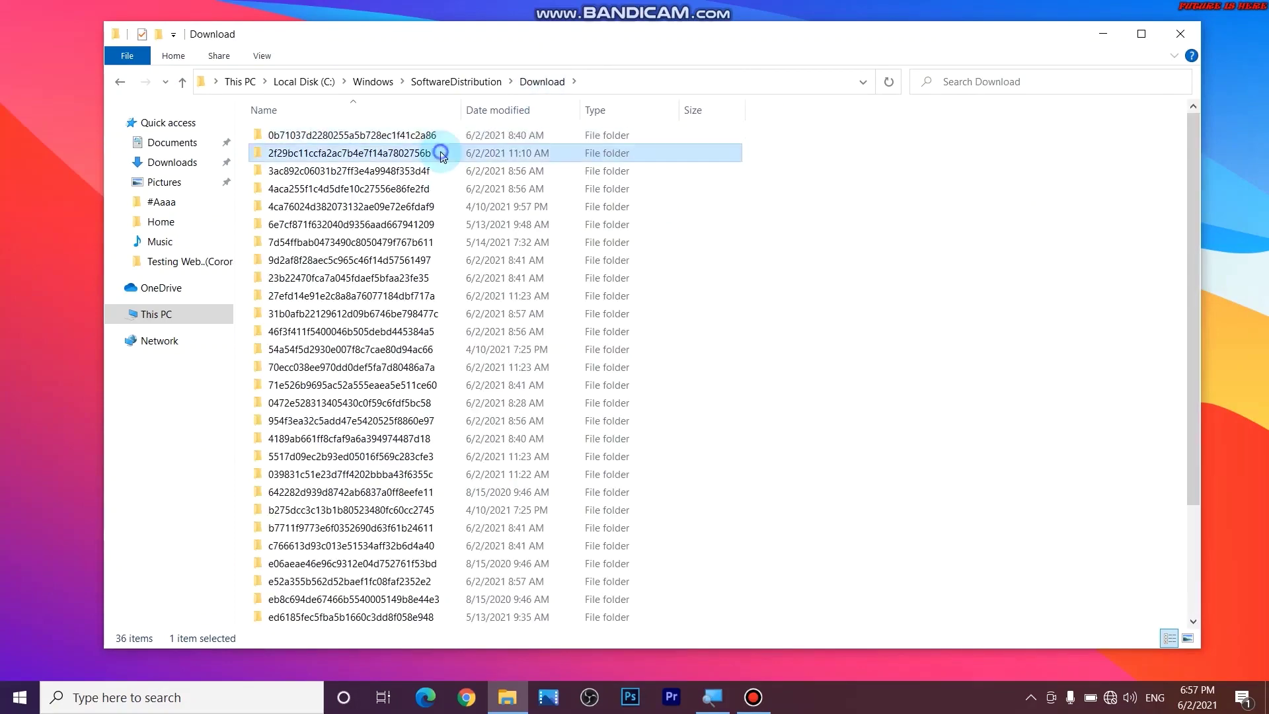
double_click(441, 154)
click(539, 82)
click(453, 322)
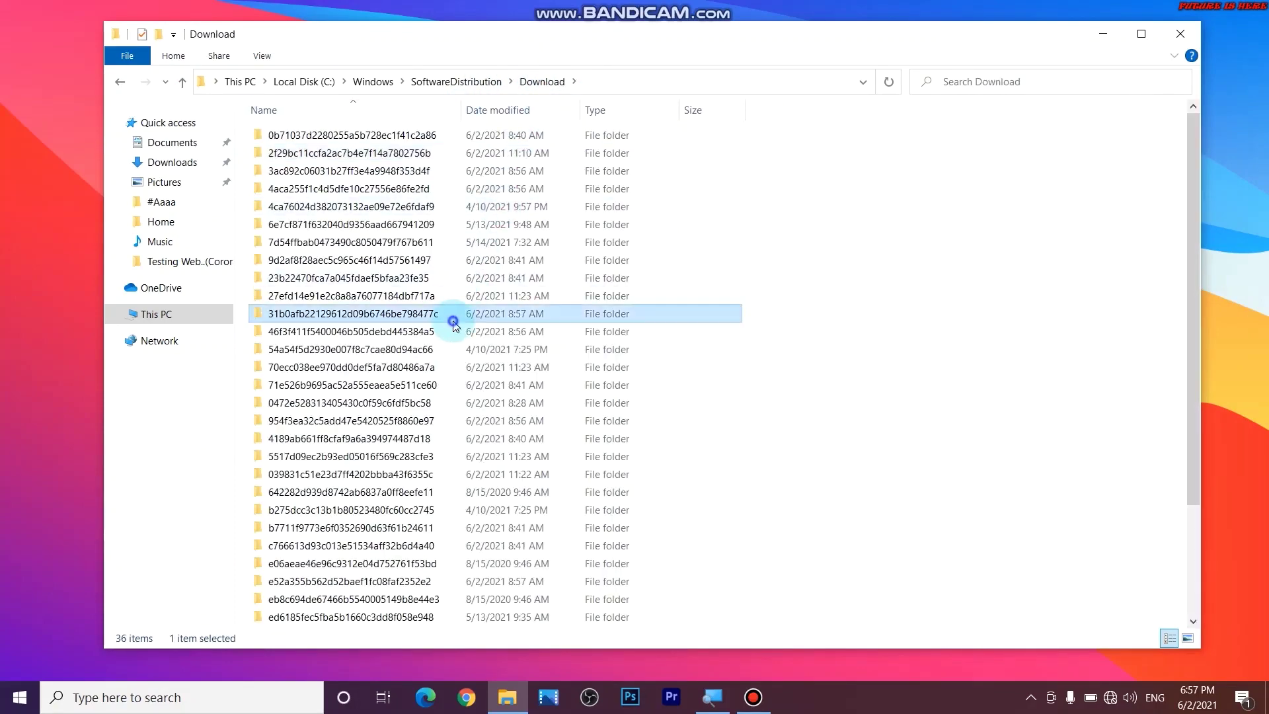
double_click(454, 322)
click(532, 82)
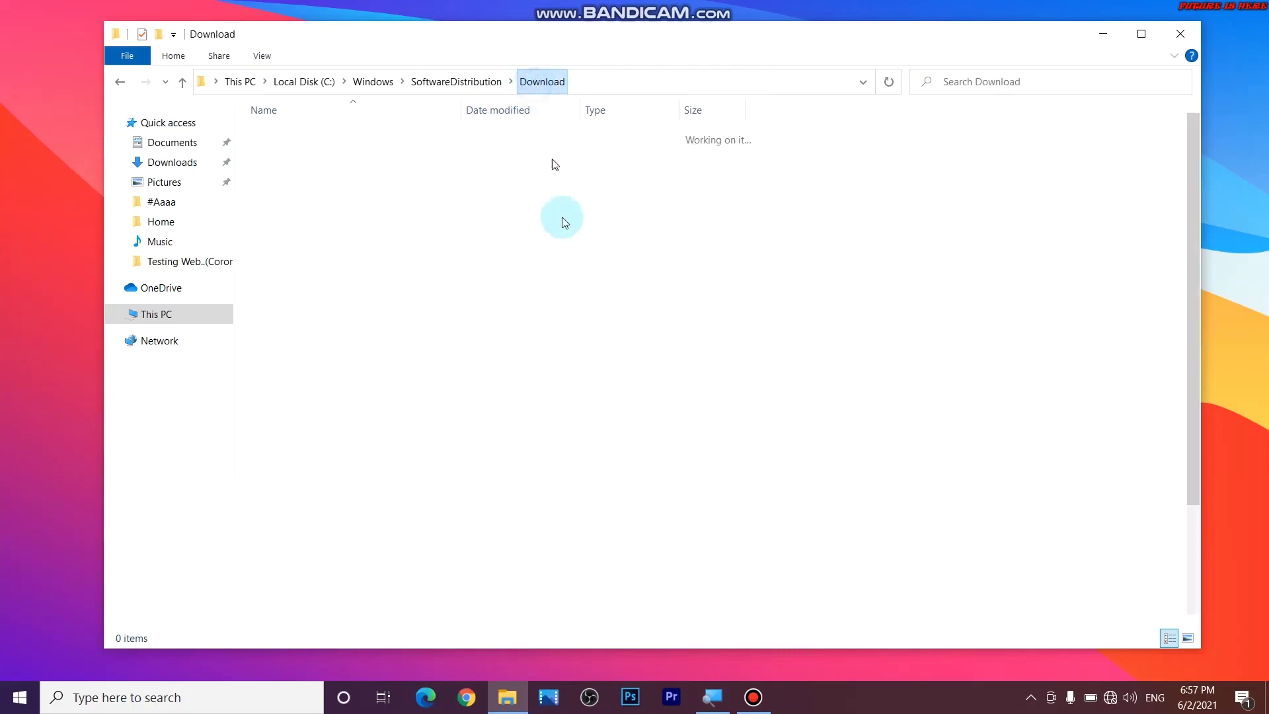
key(ctrl+a)
right_click(566, 229)
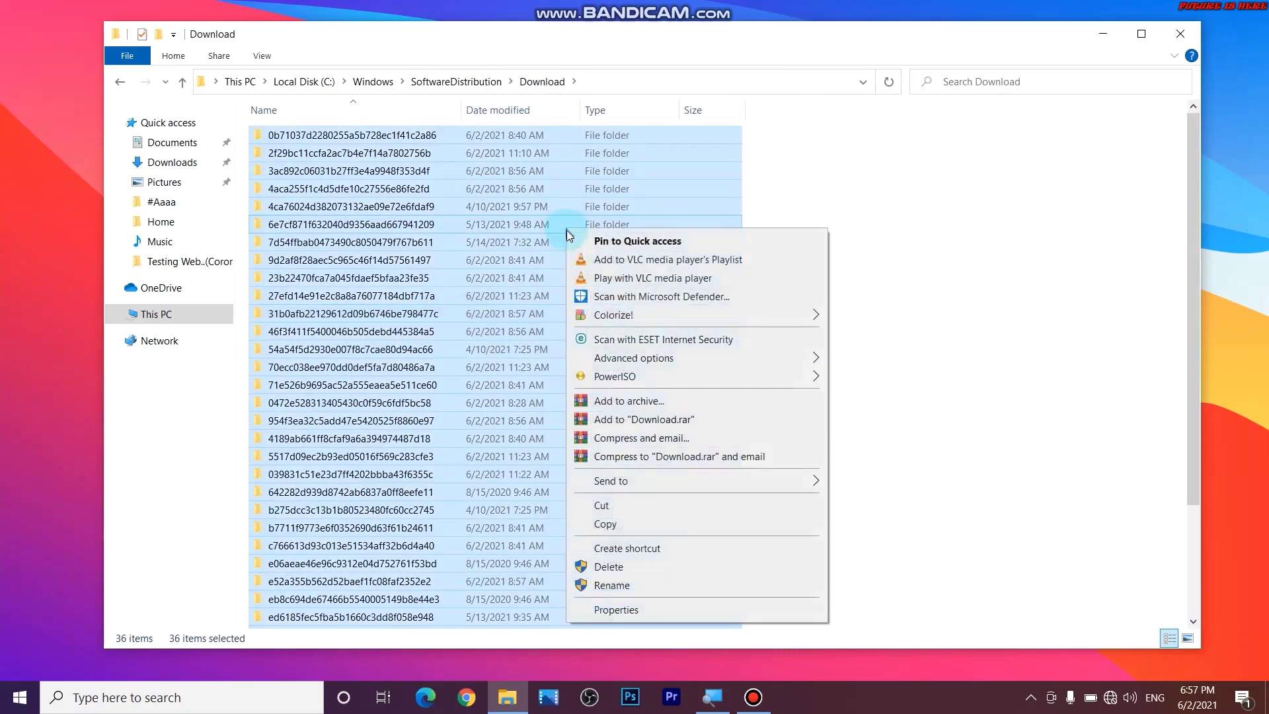
click(674, 608)
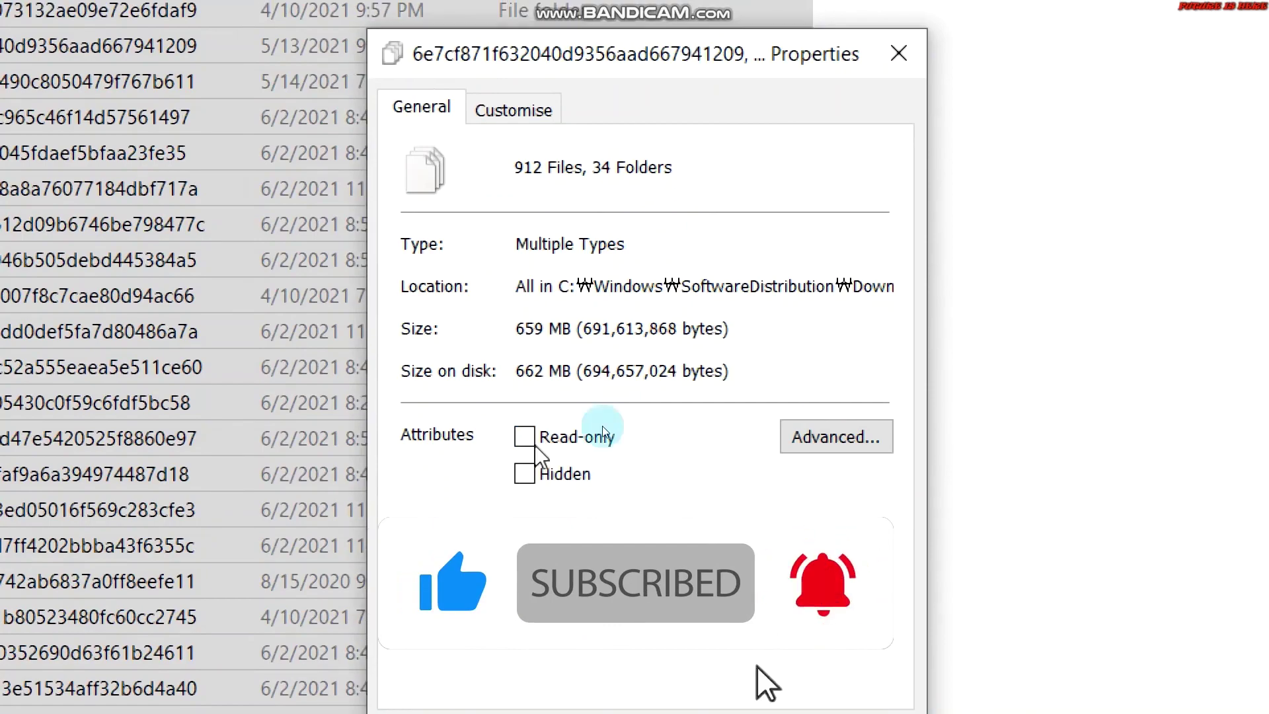
drag(517, 329, 569, 328)
click(581, 329)
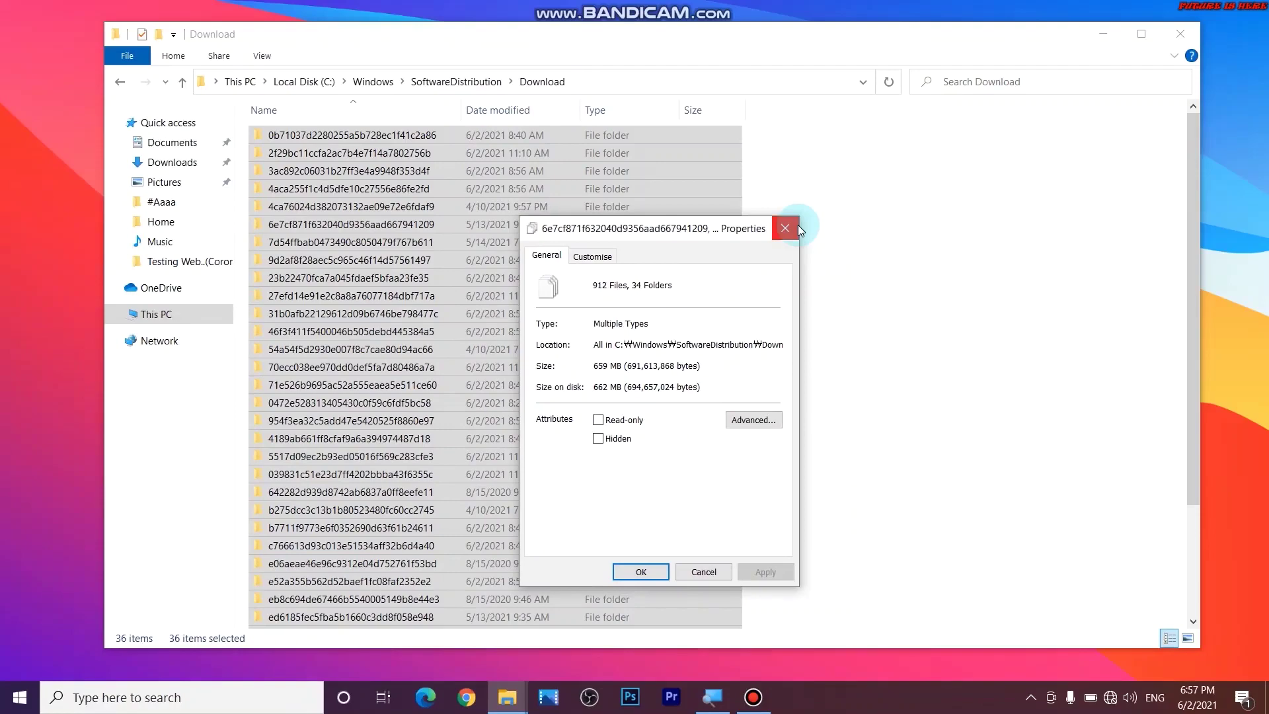
click(905, 108)
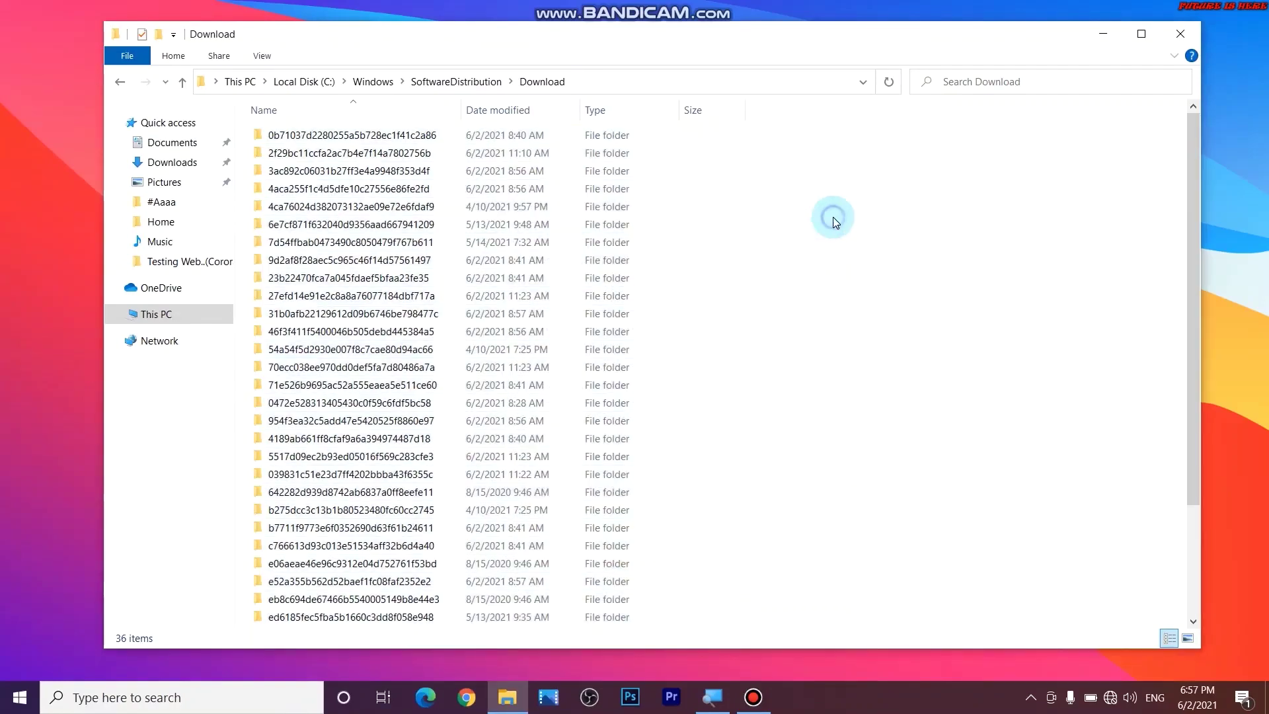
Return to SoftwareDistribution, cancel the accidental rename of Download, and close File Explorer.
key(Return)
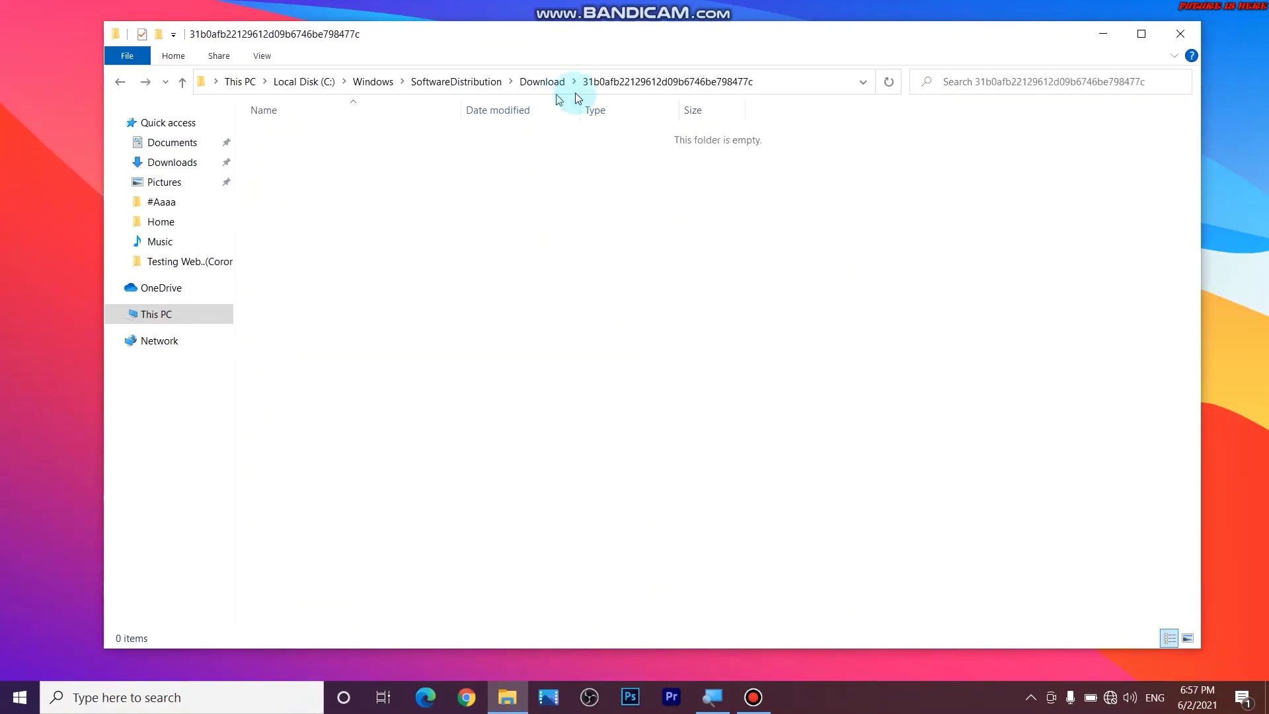
click(482, 82)
click(365, 159)
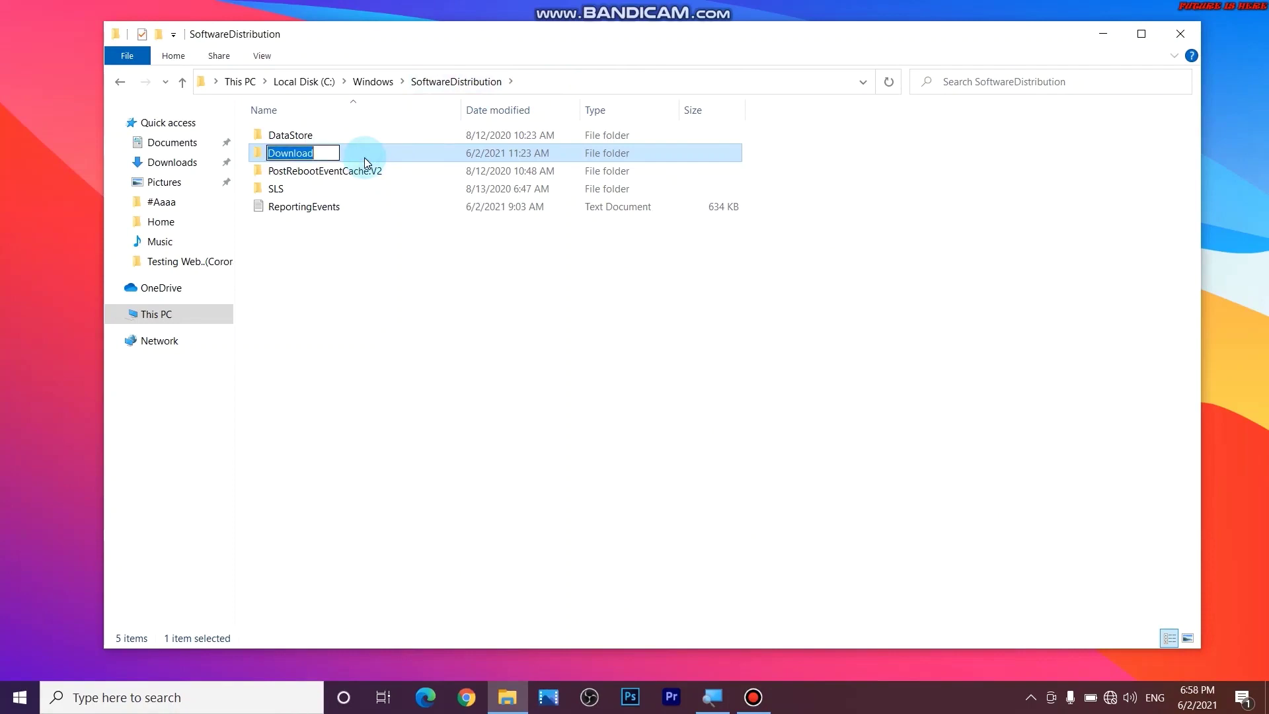
click(386, 303)
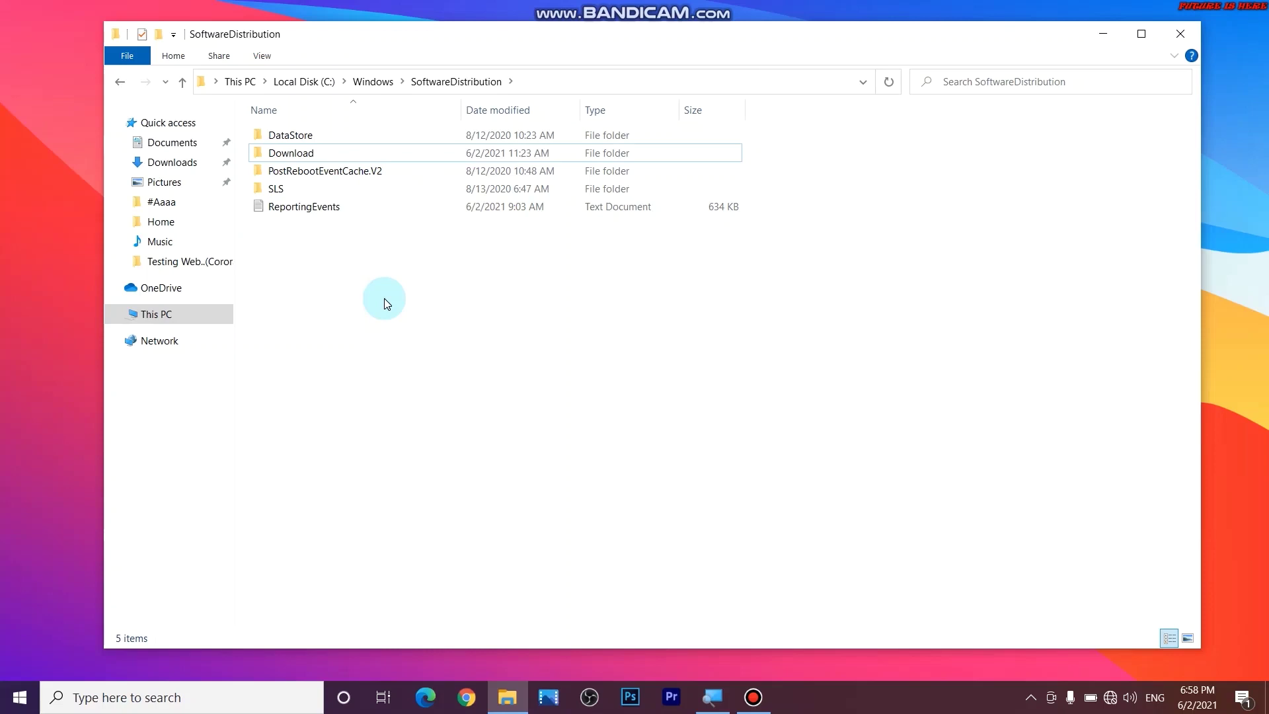
mouse_move(315, 153)
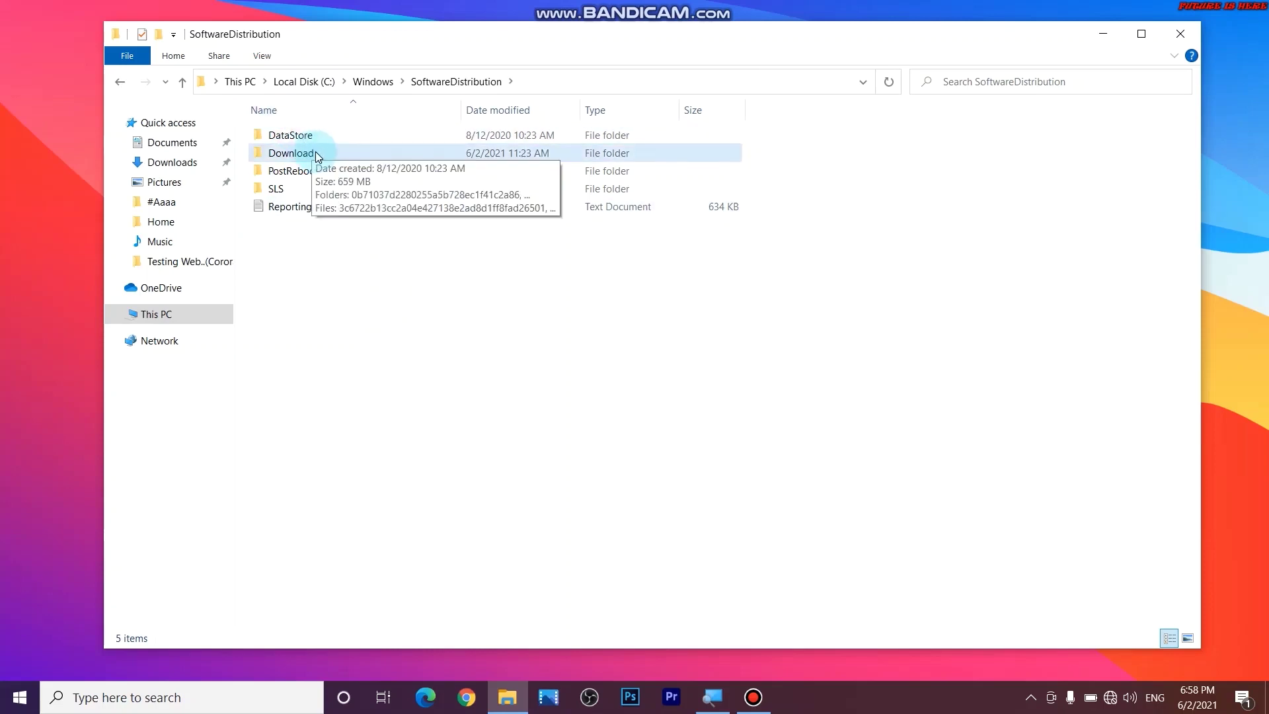
click(1186, 34)
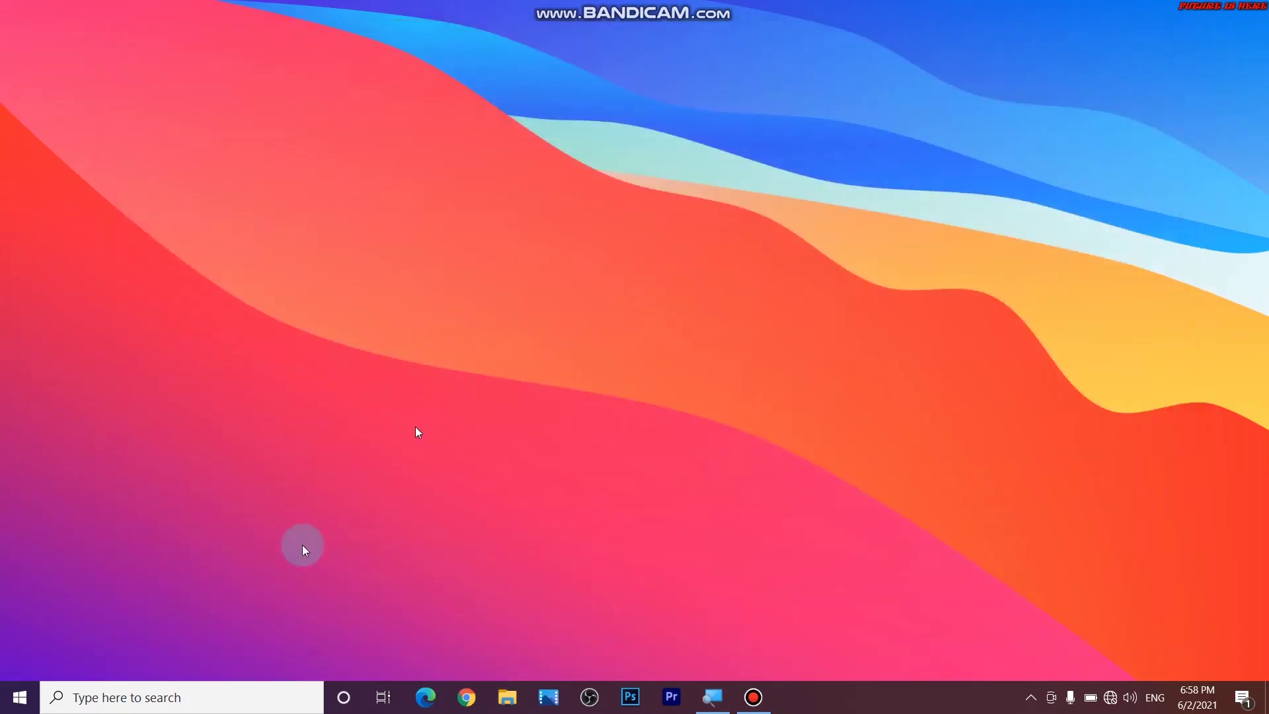
Open the Run dialog, move it to screen centre, and enter %temp% in Open.
click(183, 695)
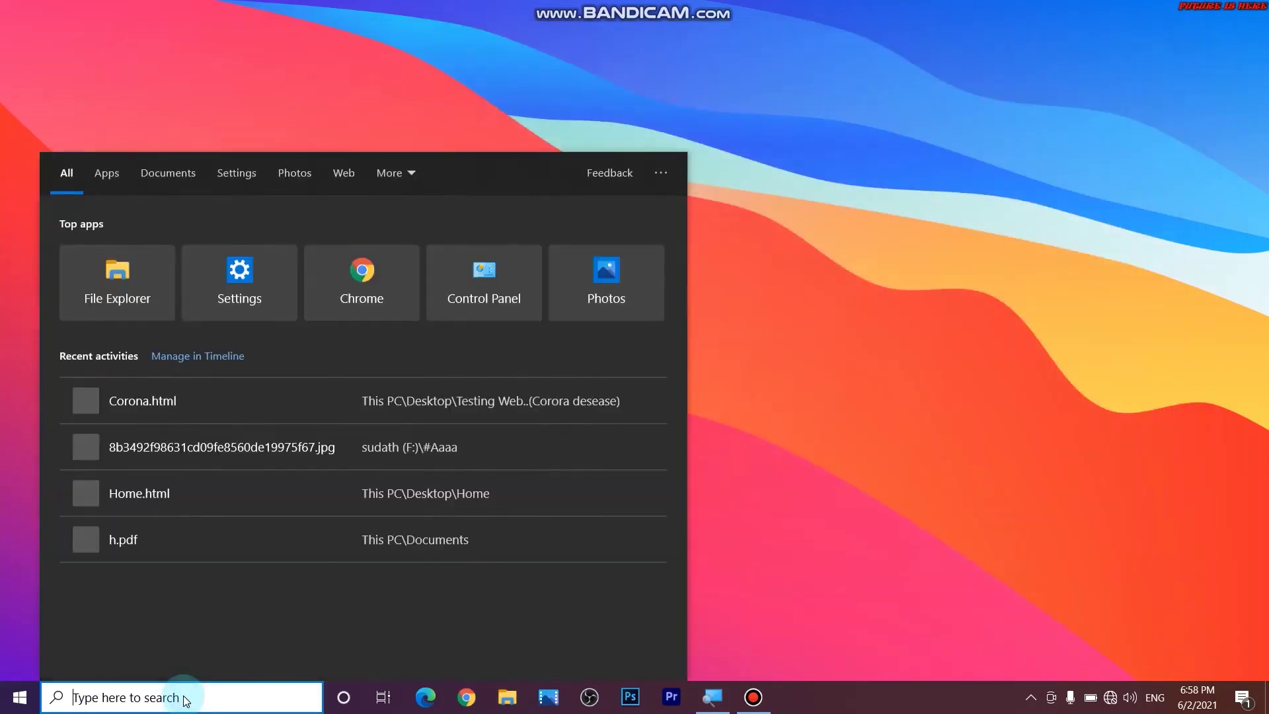
text(run)
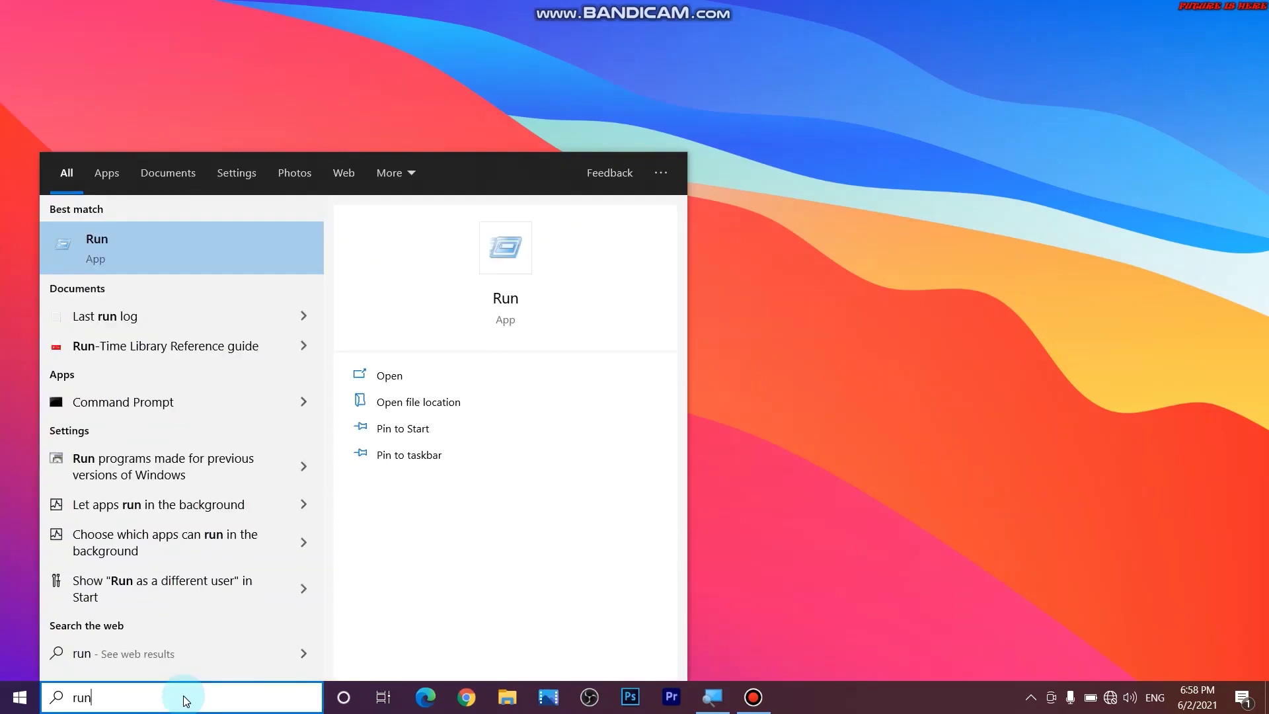
click(878, 323)
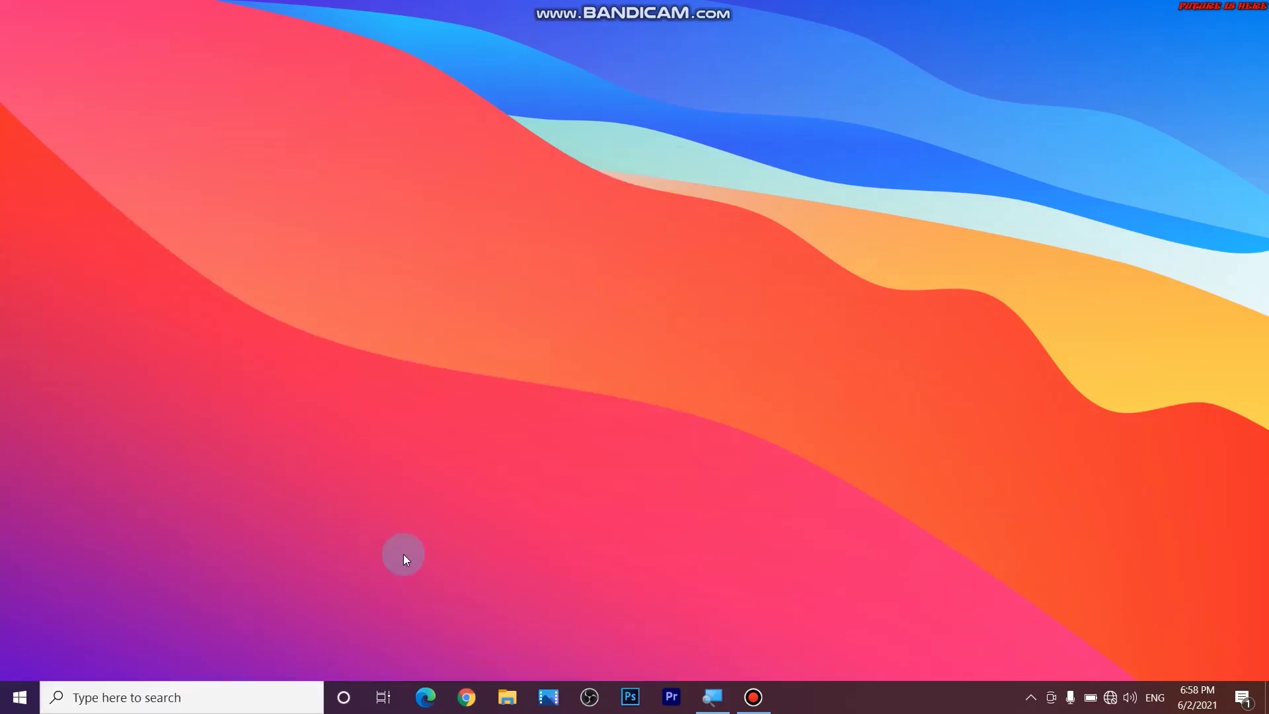
key(super+r)
drag(193, 513, 614, 249)
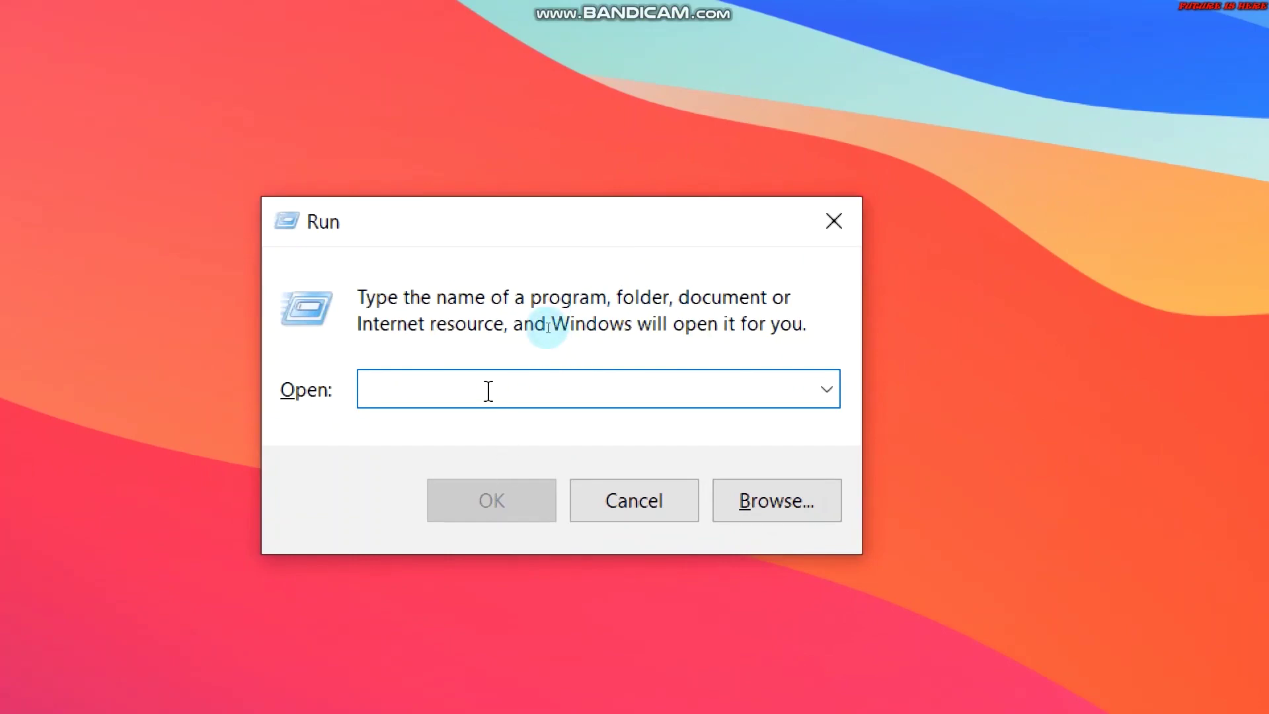
text(%)
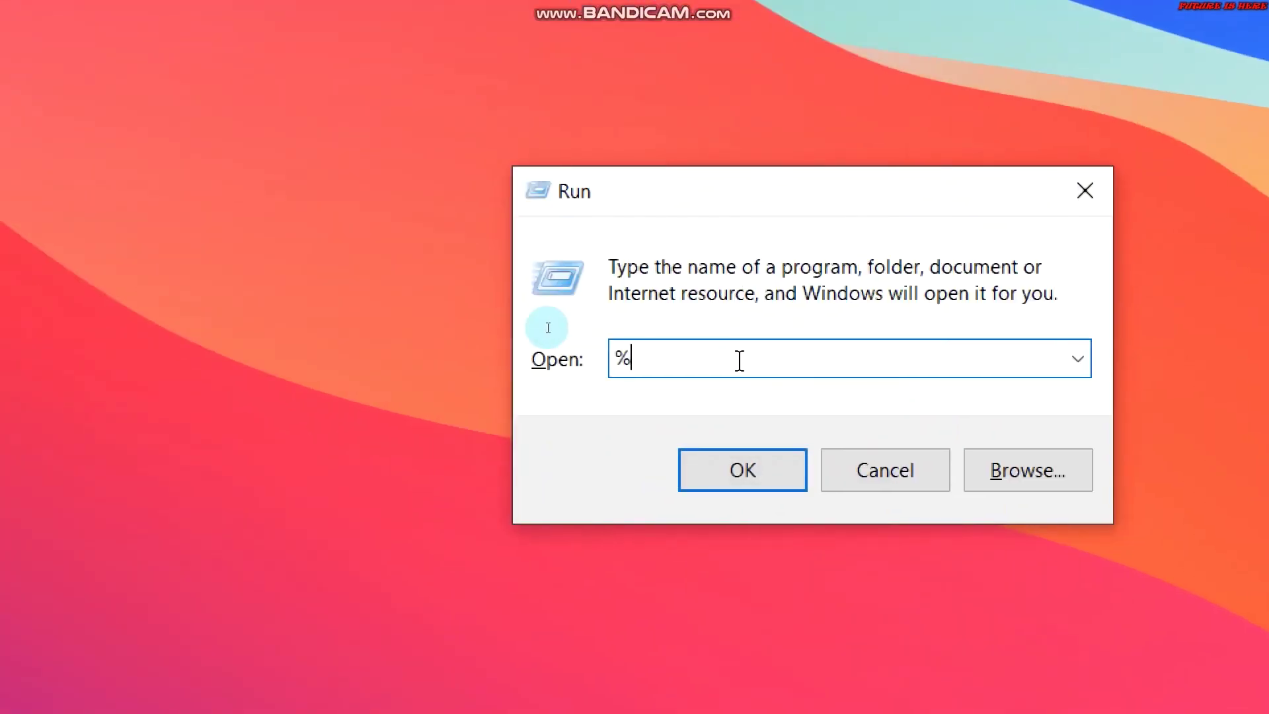
text(temp)
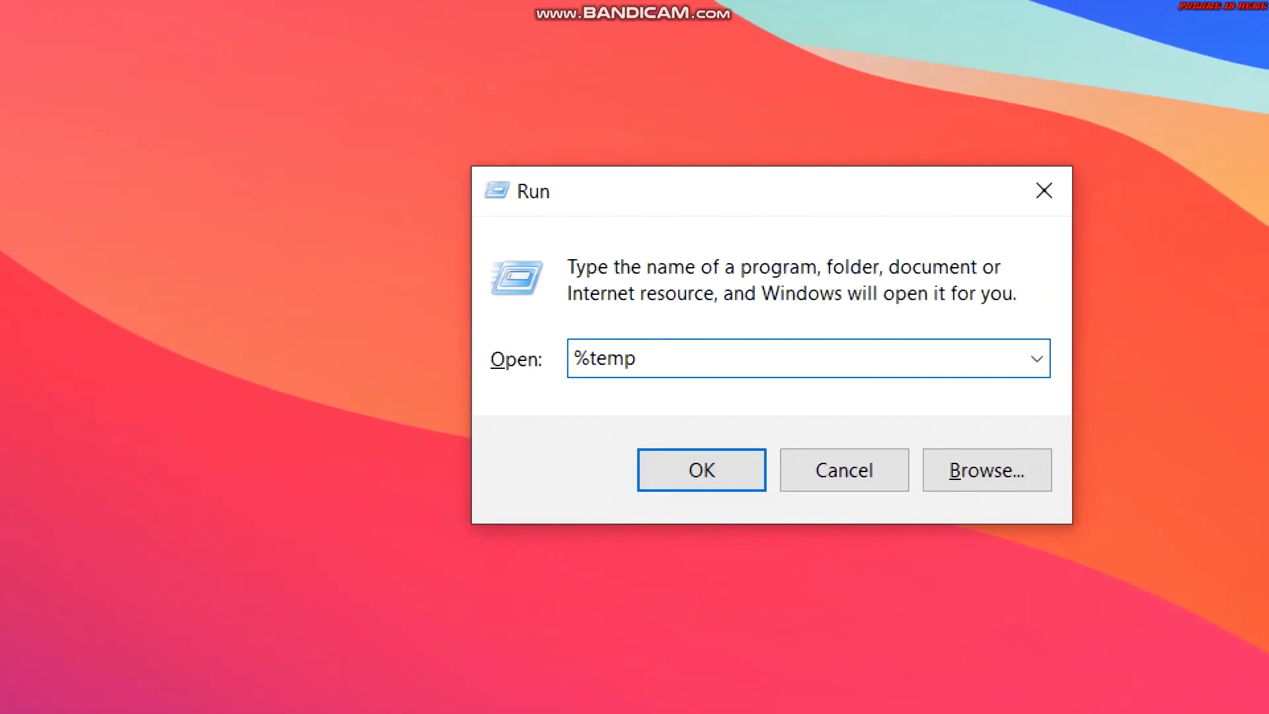
text(%)
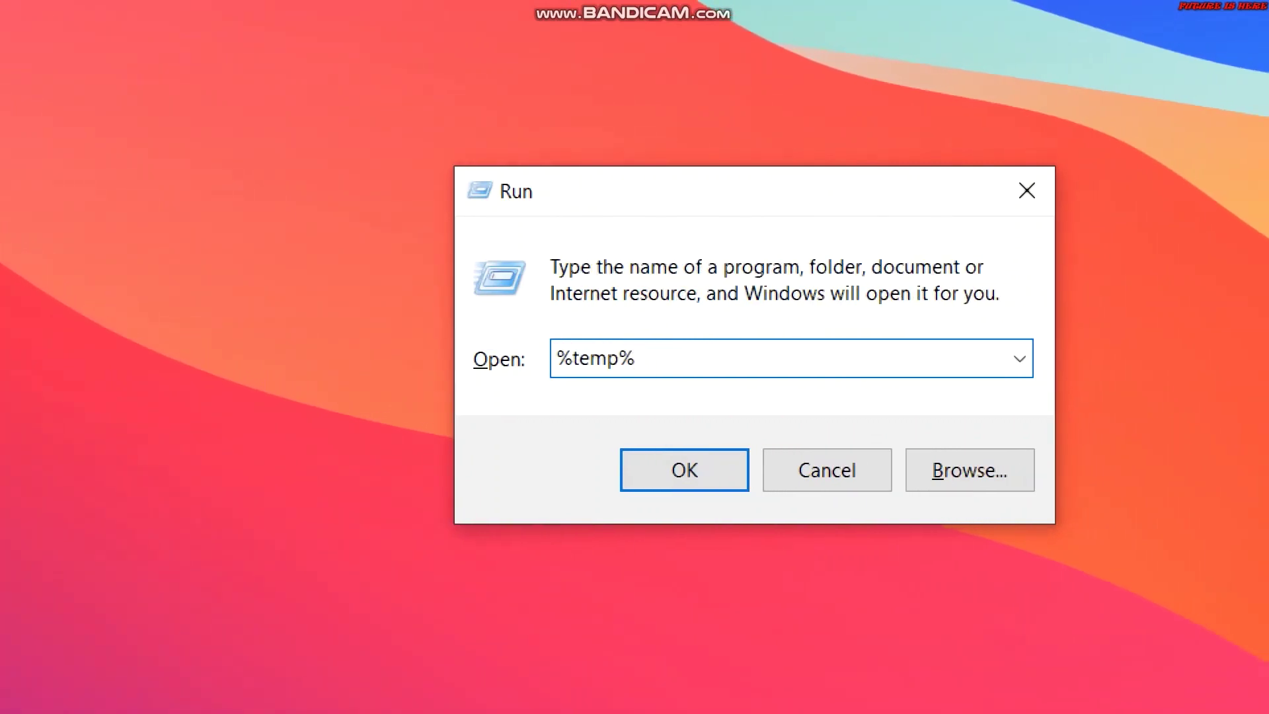
drag(641, 355, 555, 356)
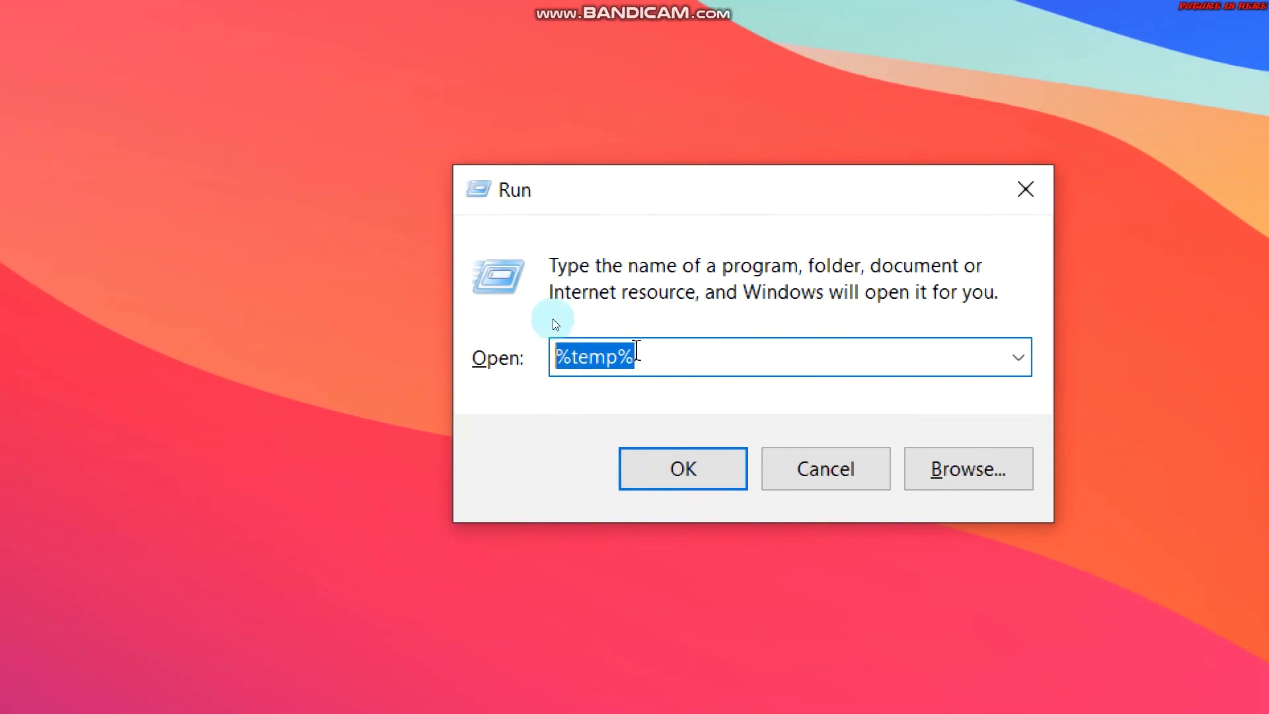
Open the user %temp% folder from the Run dialog.
click(696, 354)
click(676, 456)
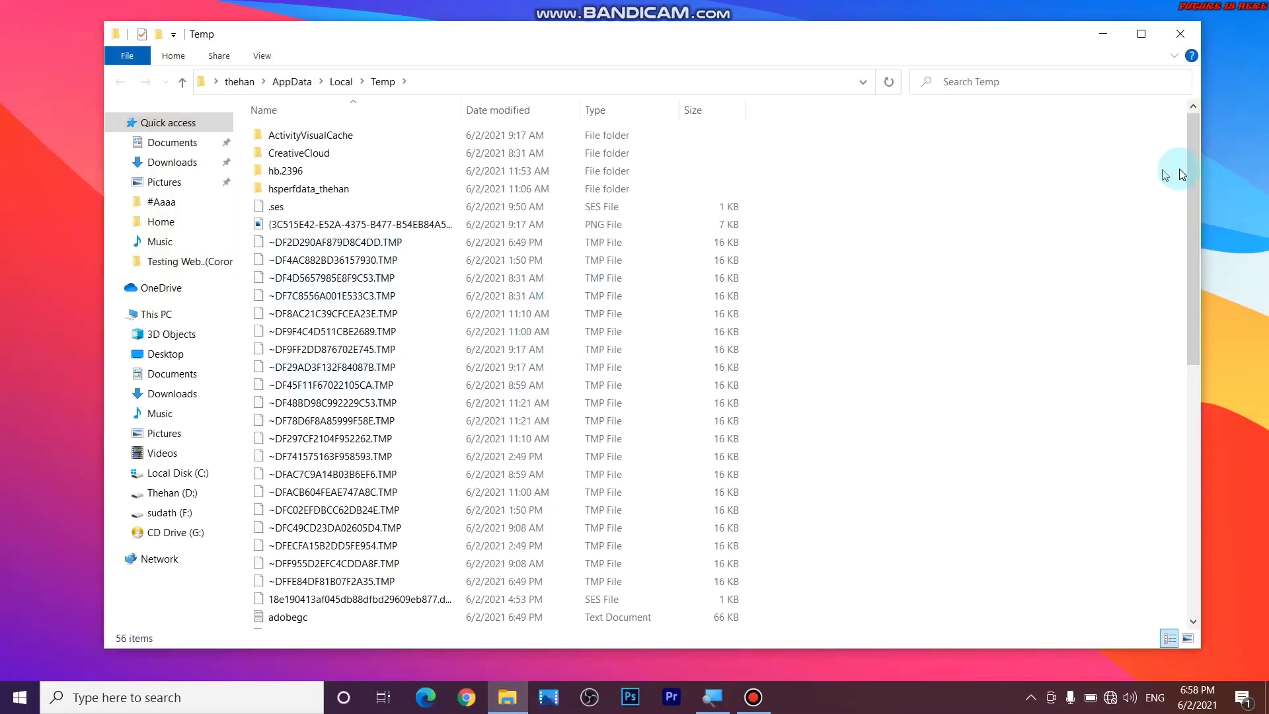
mouse_move(1193, 172)
mouse_down()
mouse_move(1196, 270)
mouse_move(1213, 271)
mouse_move(1188, 160)
mouse_up()
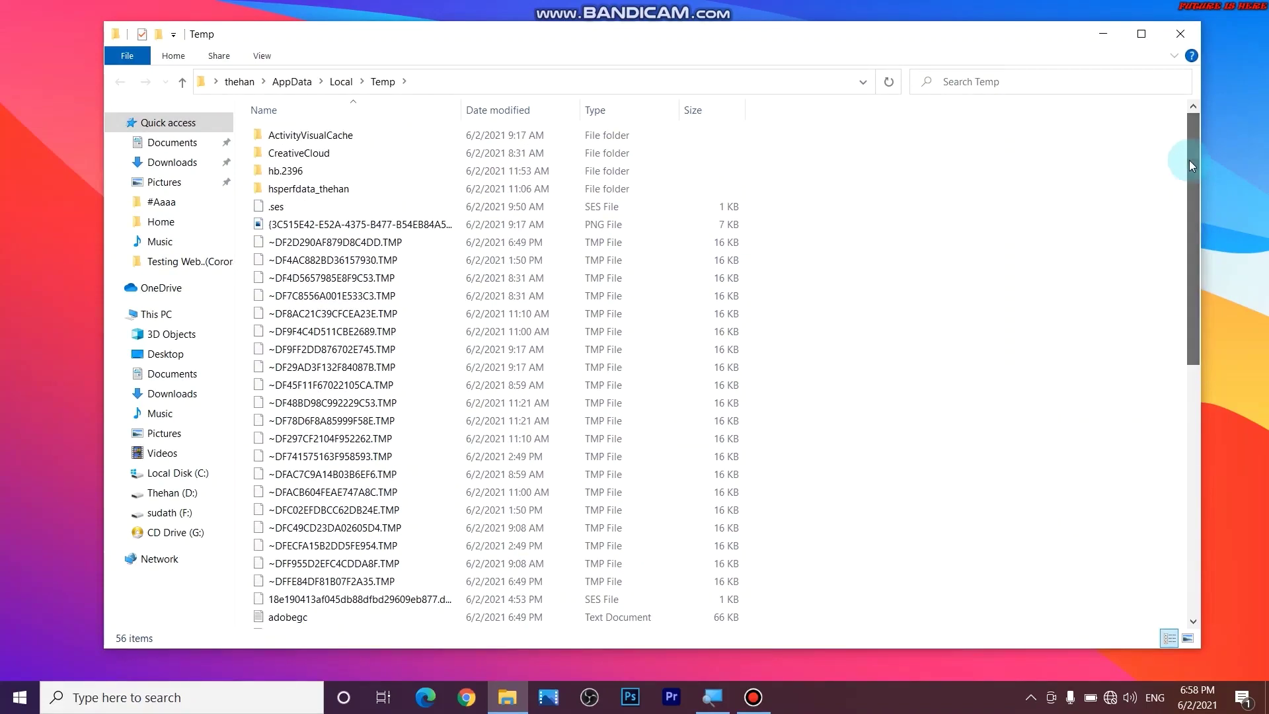
Permanently delete all 56 temp items, skipping the three in-use files, and close the window.
key(ctrl+a)
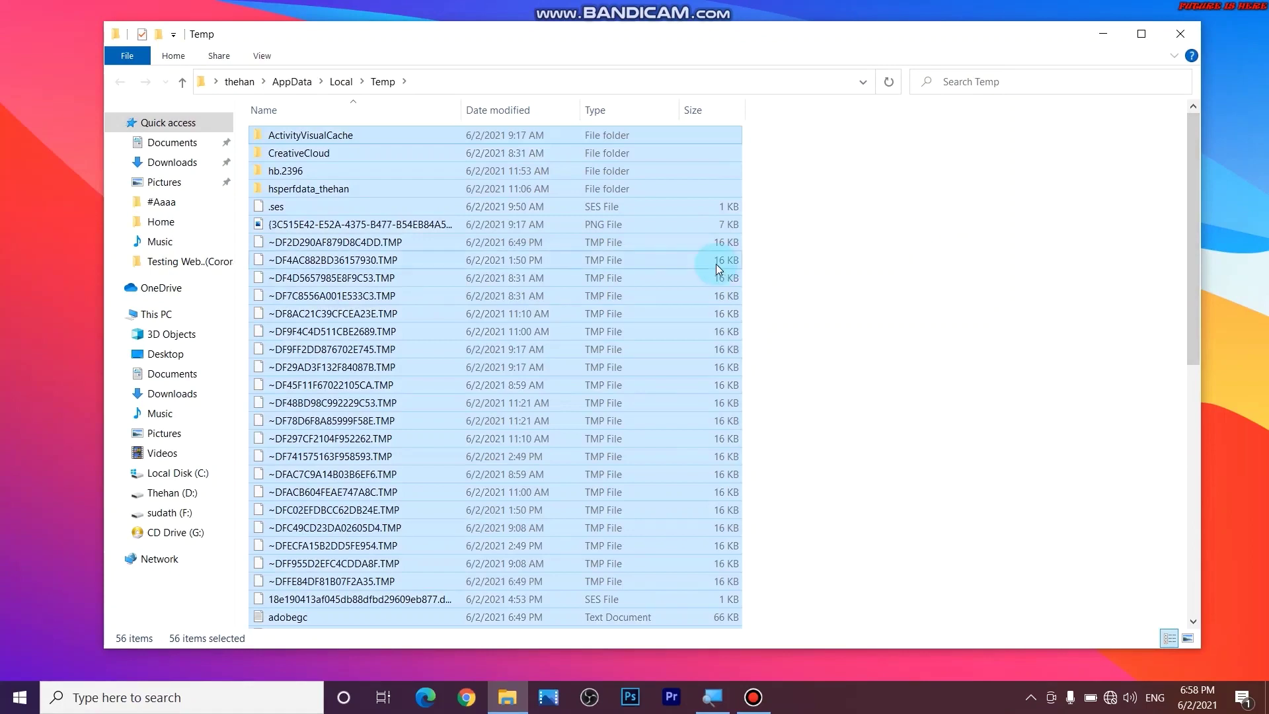
key(shift+Delete)
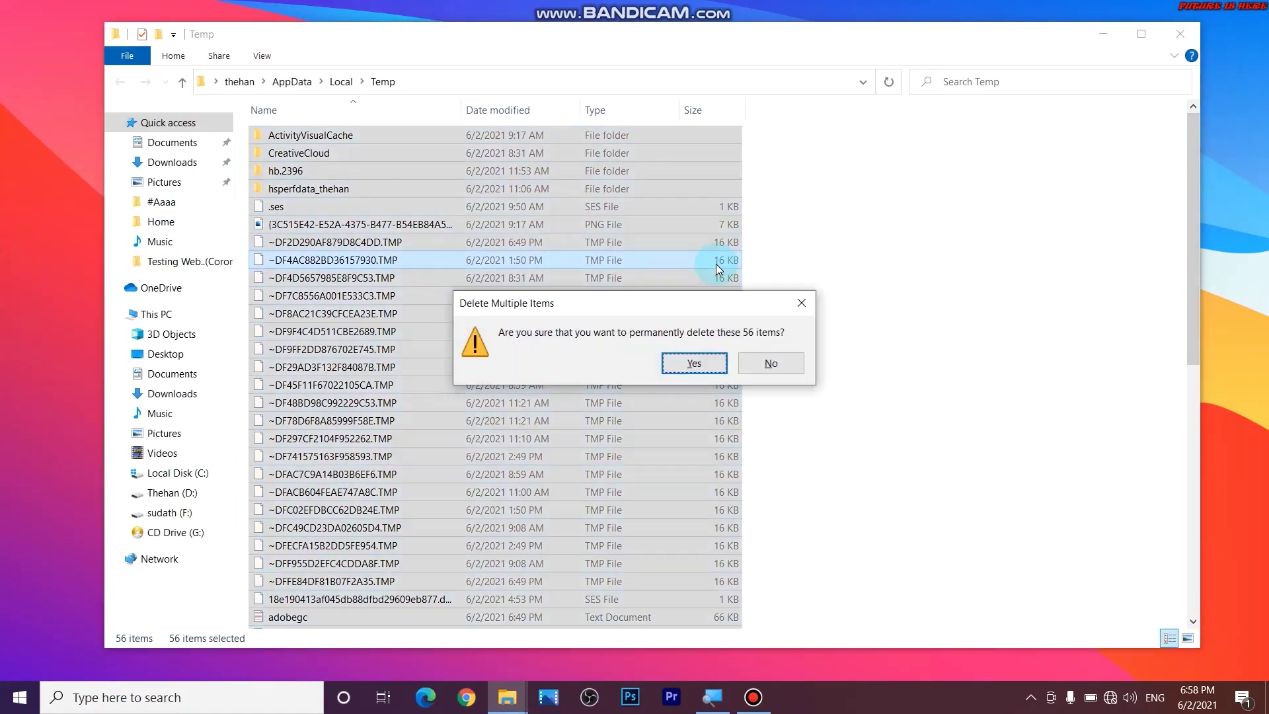
key(Return)
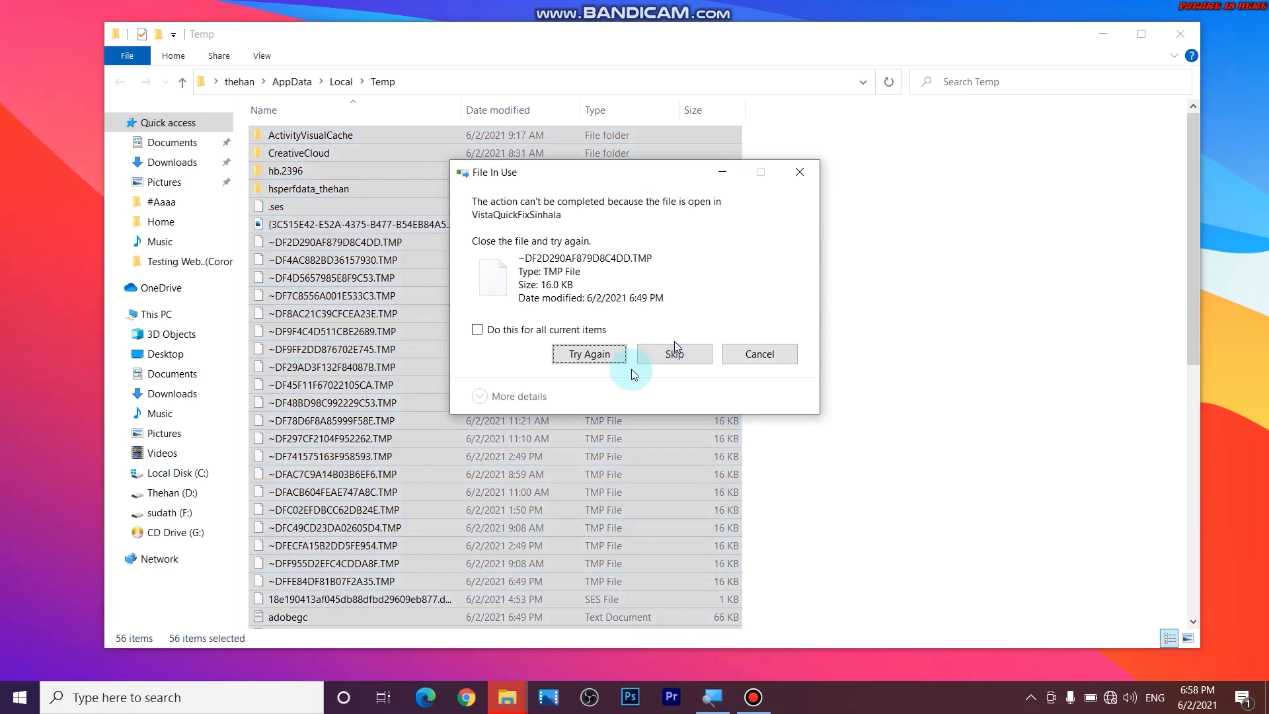
click(601, 356)
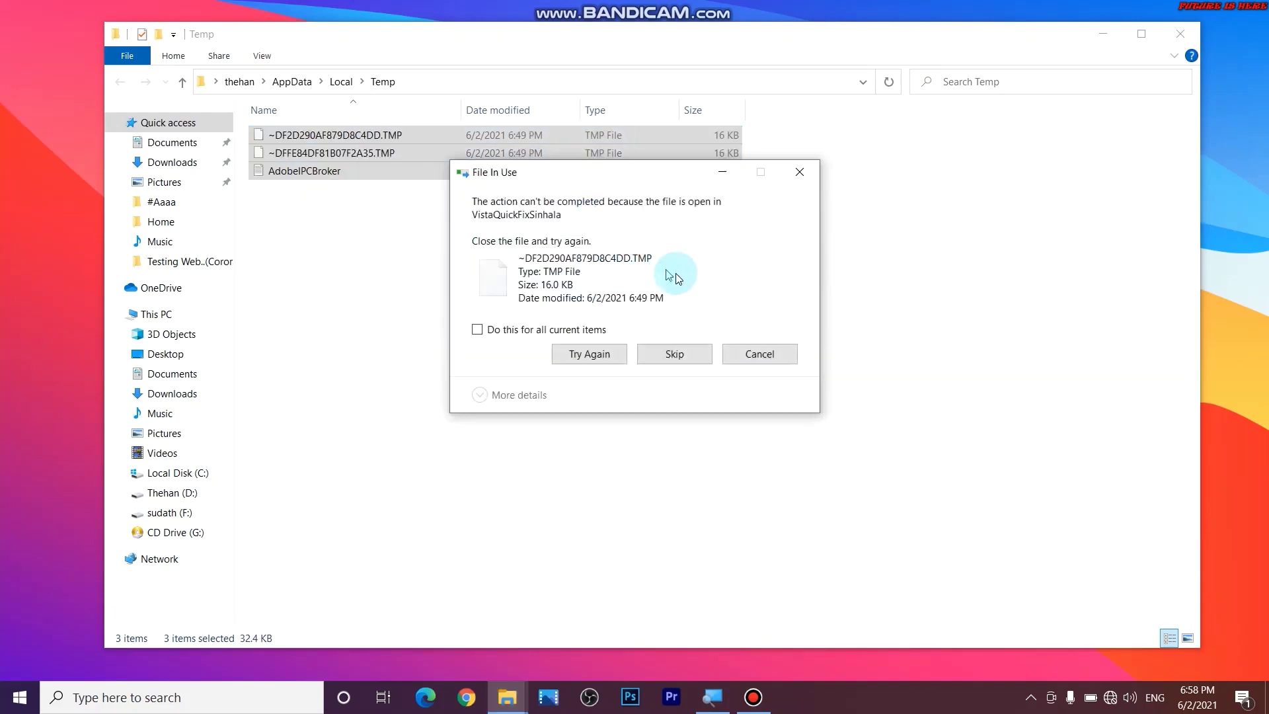
click(800, 175)
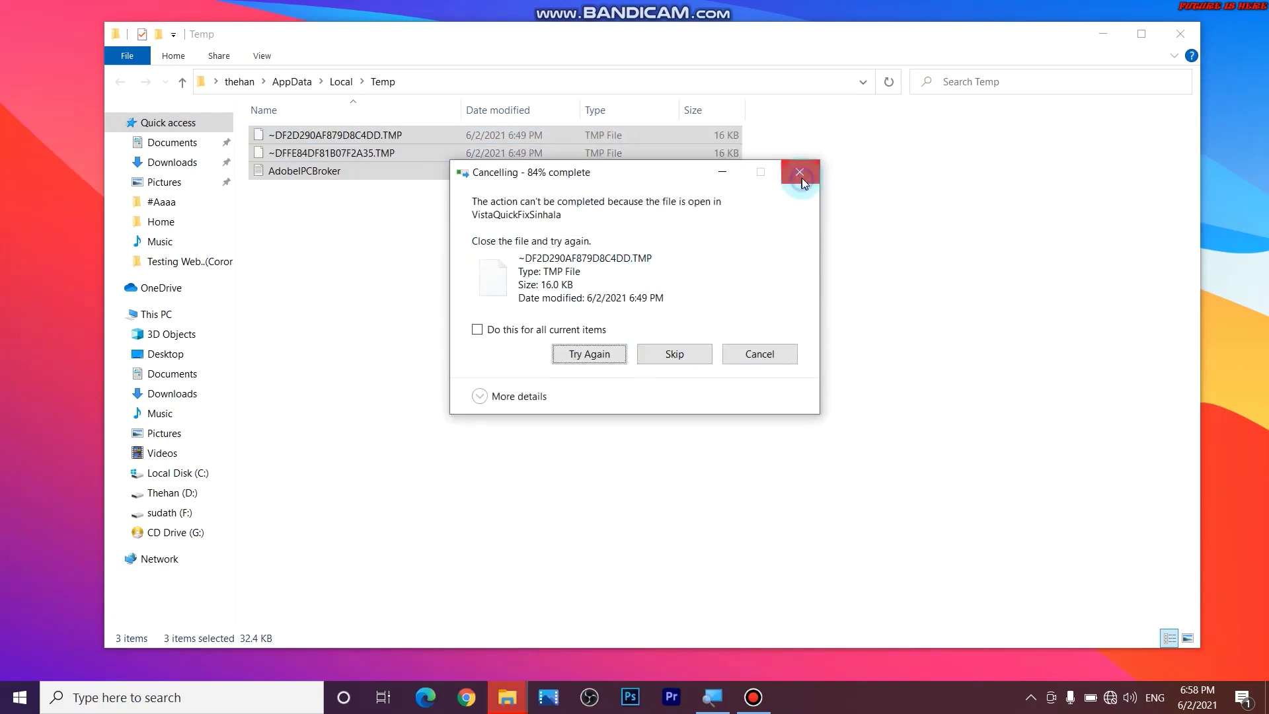
click(724, 278)
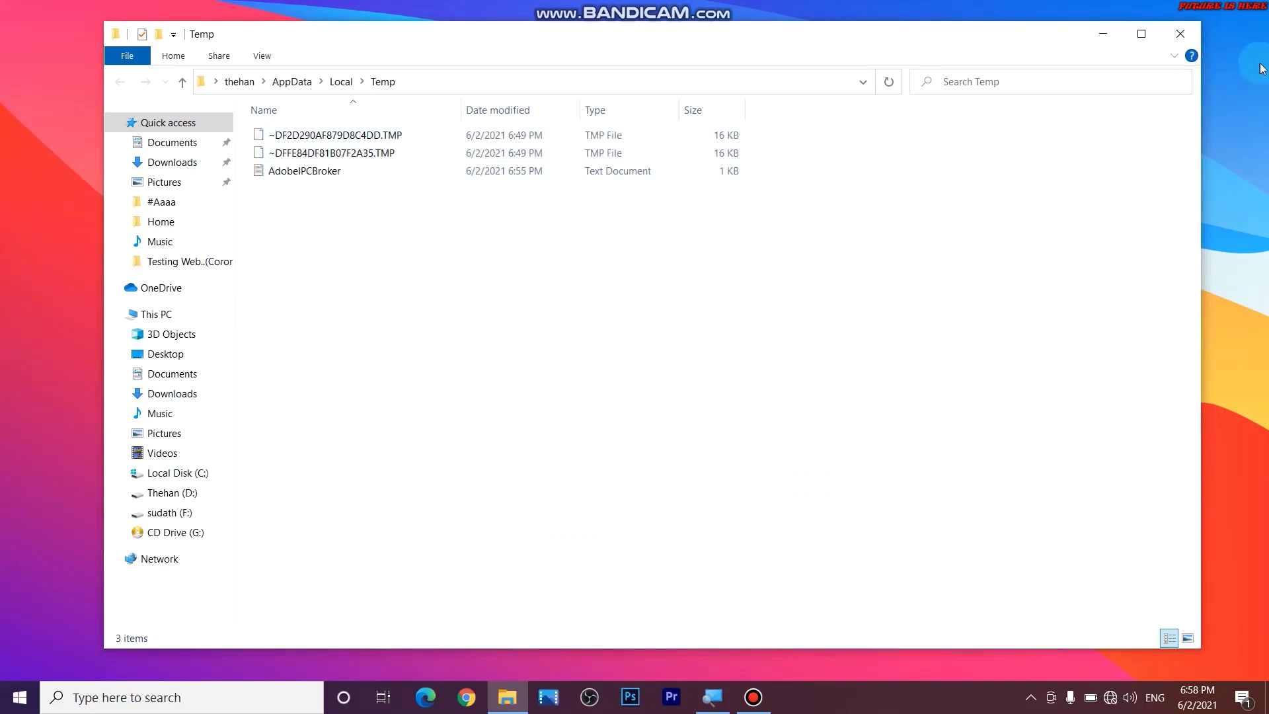
click(1180, 33)
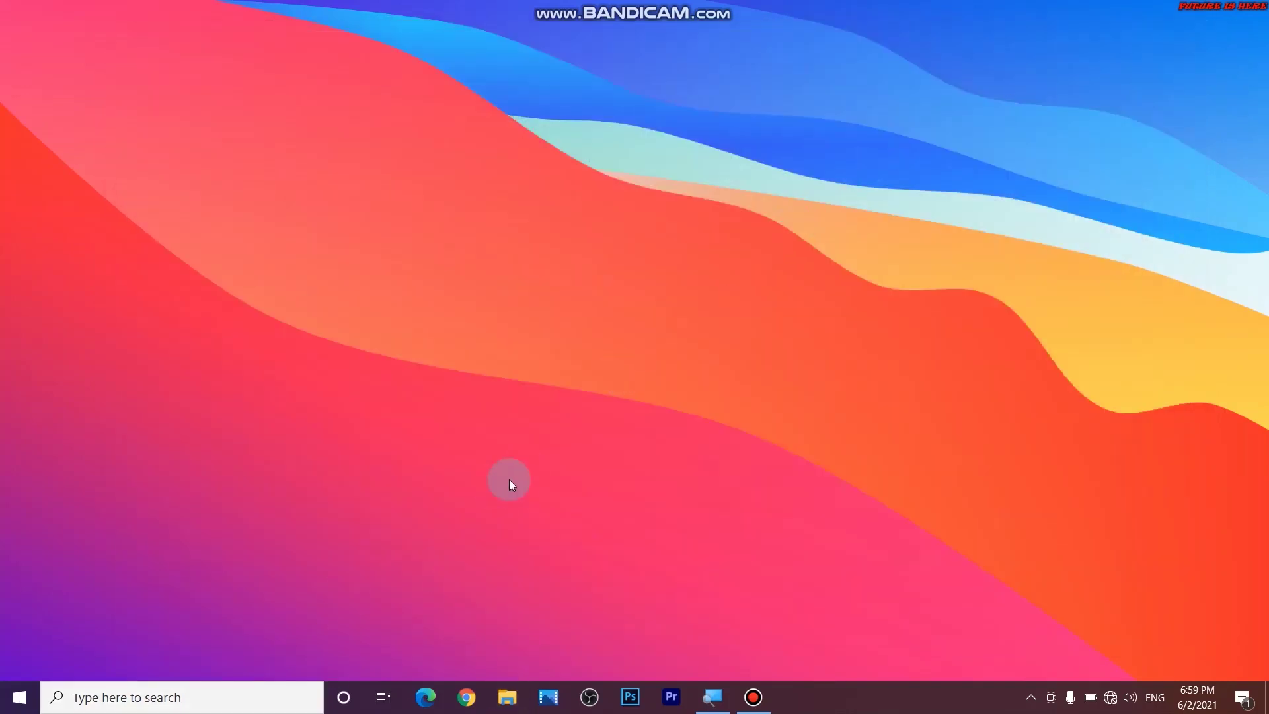
Reopen Run at screen centre and replace %temp% with temp in the Open box.
key(super+r)
drag(228, 509, 674, 212)
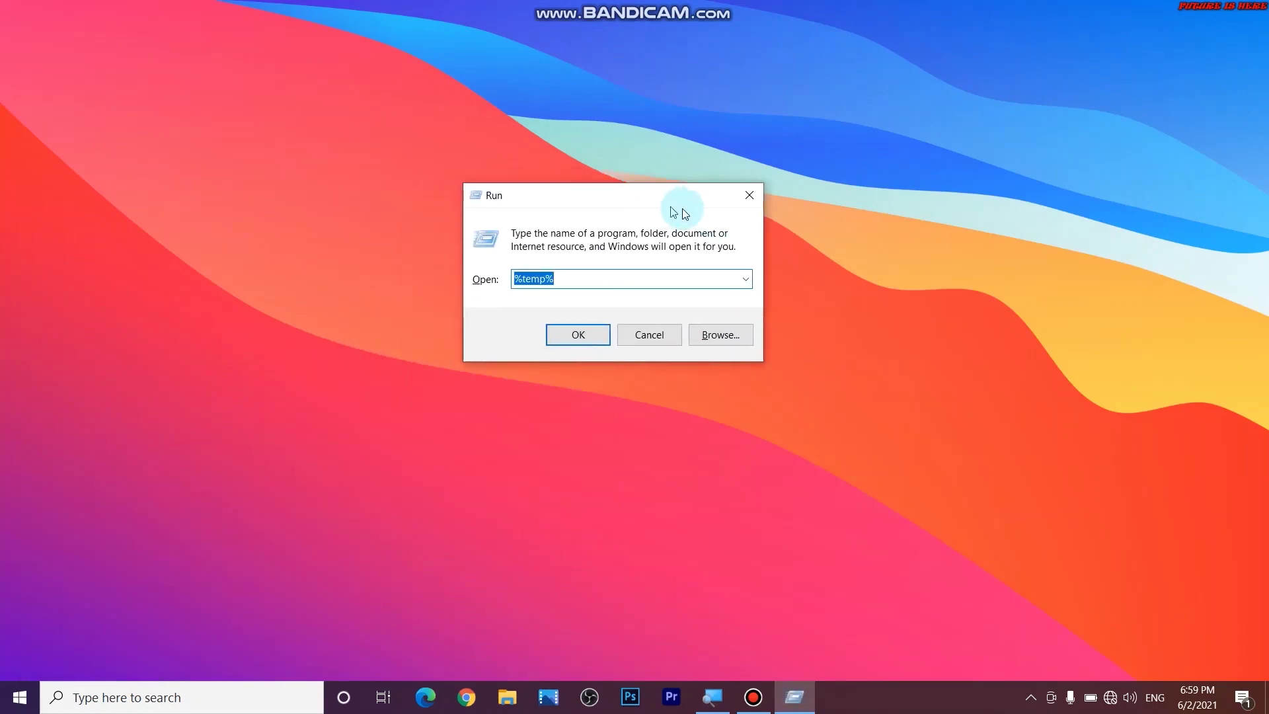
click(701, 276)
key(BackSpace)
key(BackSpace)
key(BackSpace)
key(BackSpace)
key(BackSpace)
key(BackSpace)
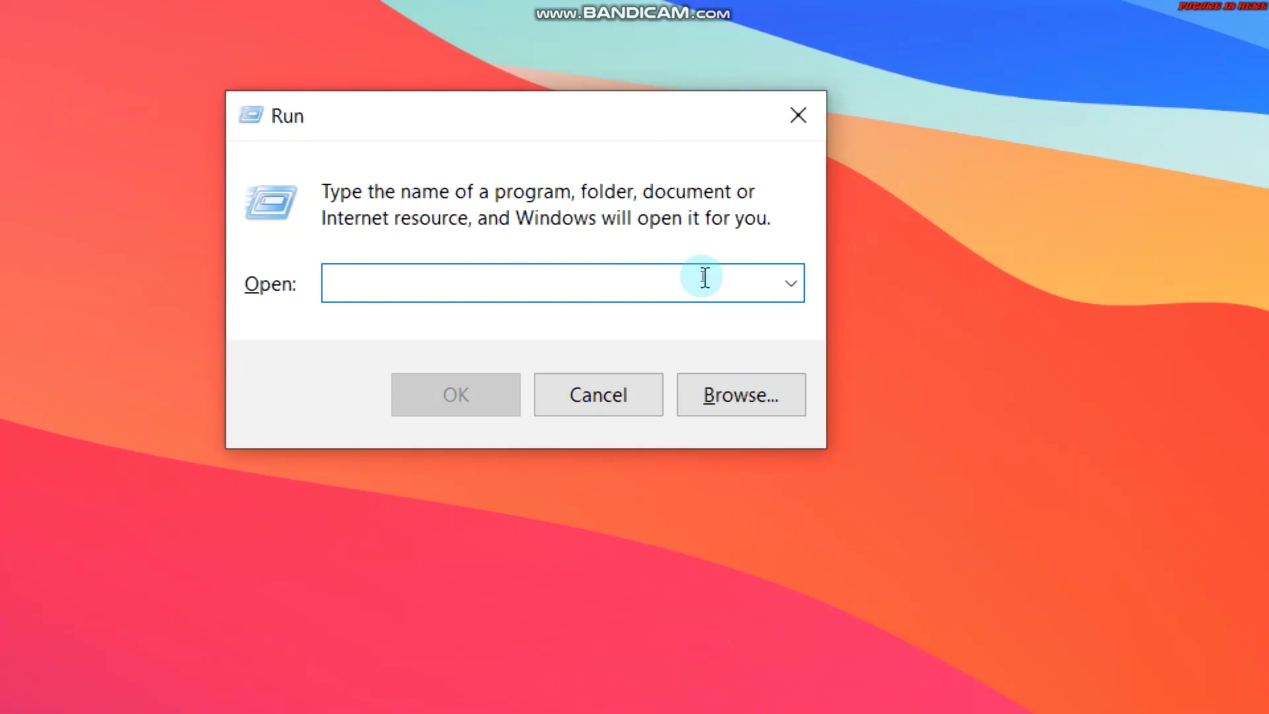
text(5tem)
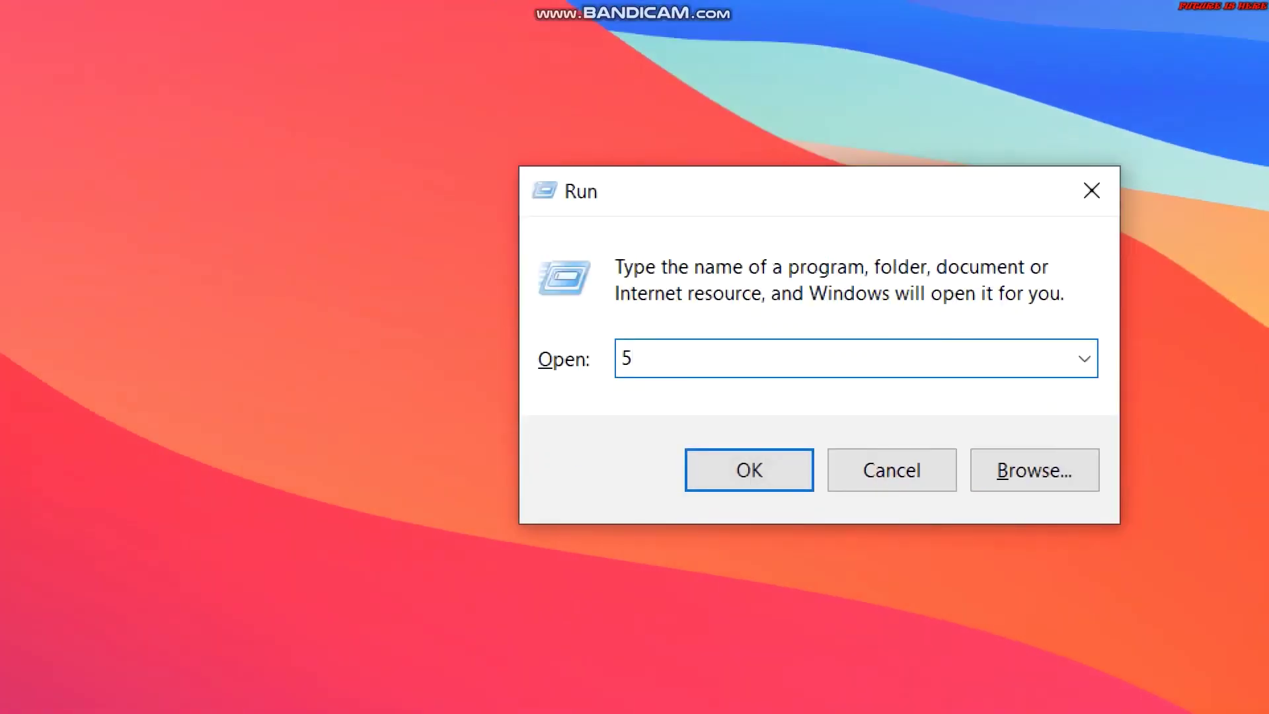
text(p)
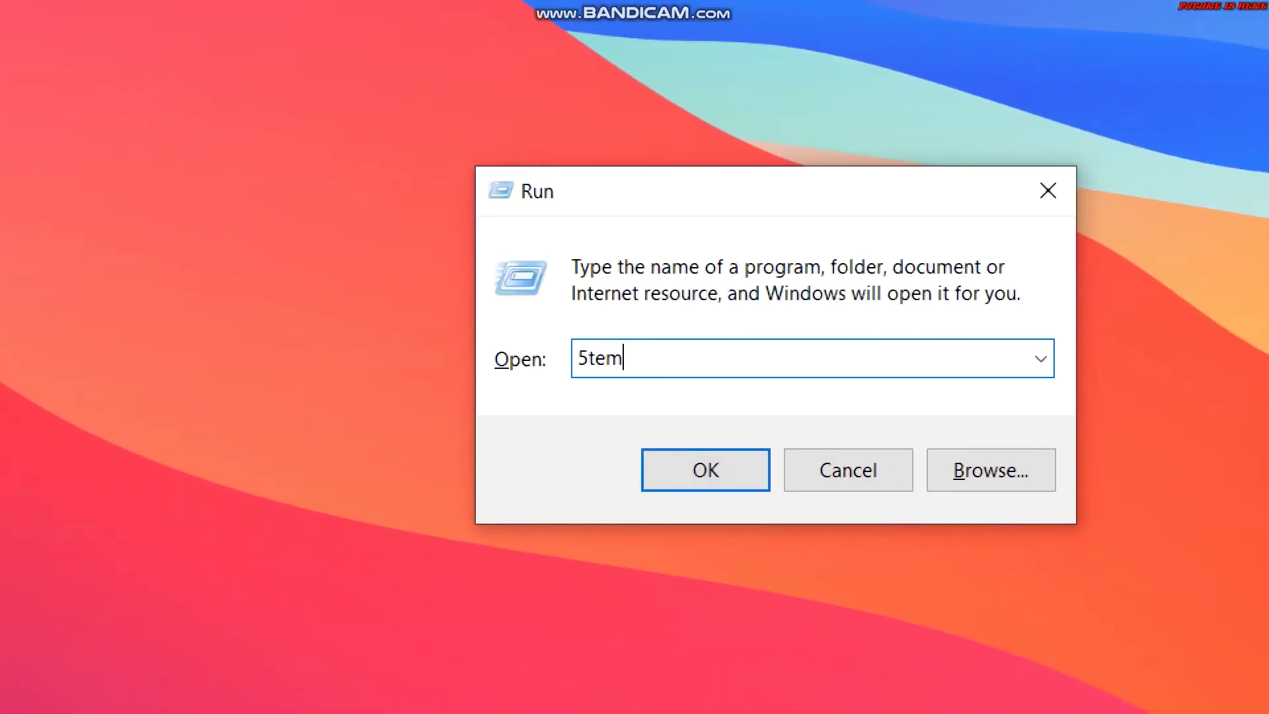
key(BackSpace)
key(BackSpace)
key(BackSpace)
key(BackSpace)
text($)
key(BackSpace)
text(%)
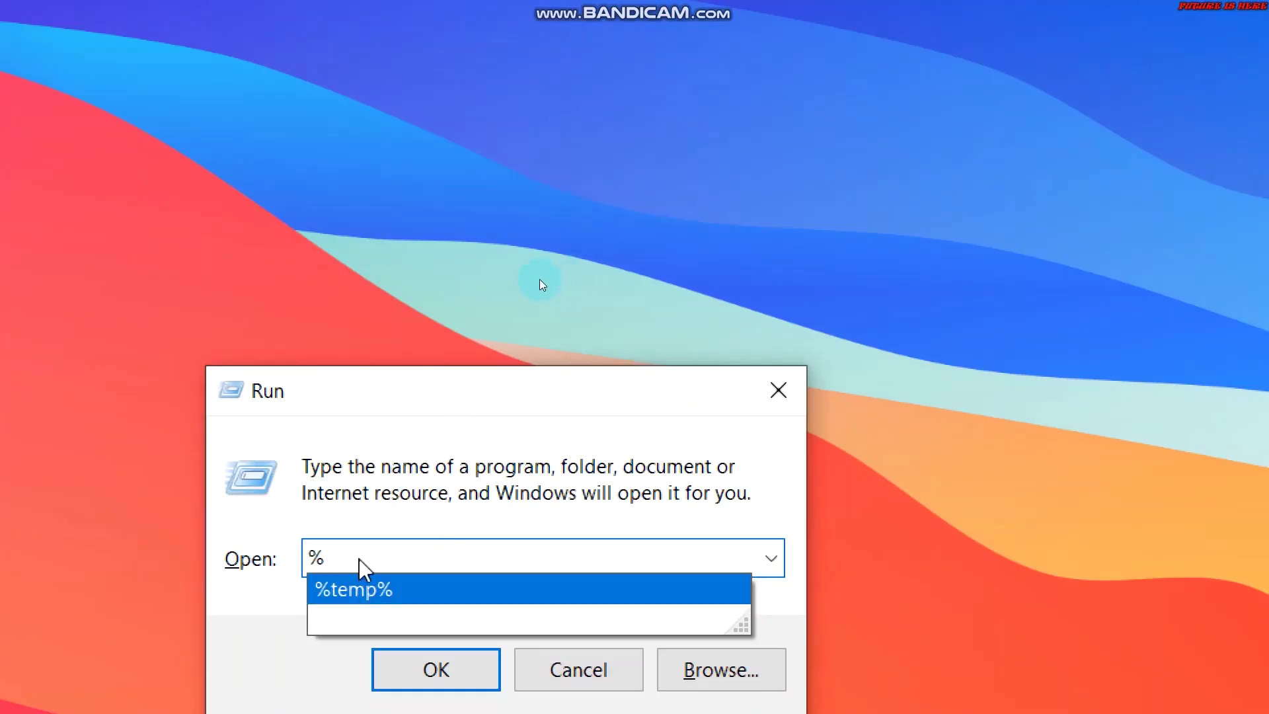
key(BackSpace)
text(te)
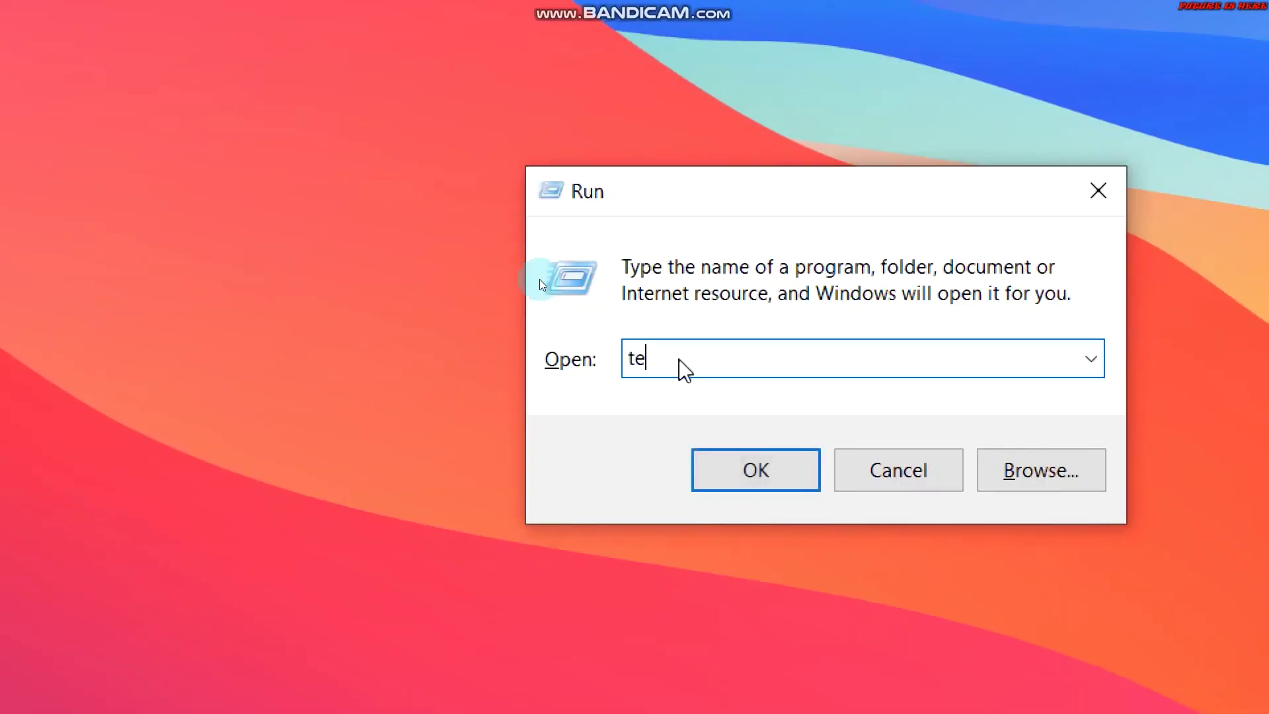
text(mp)
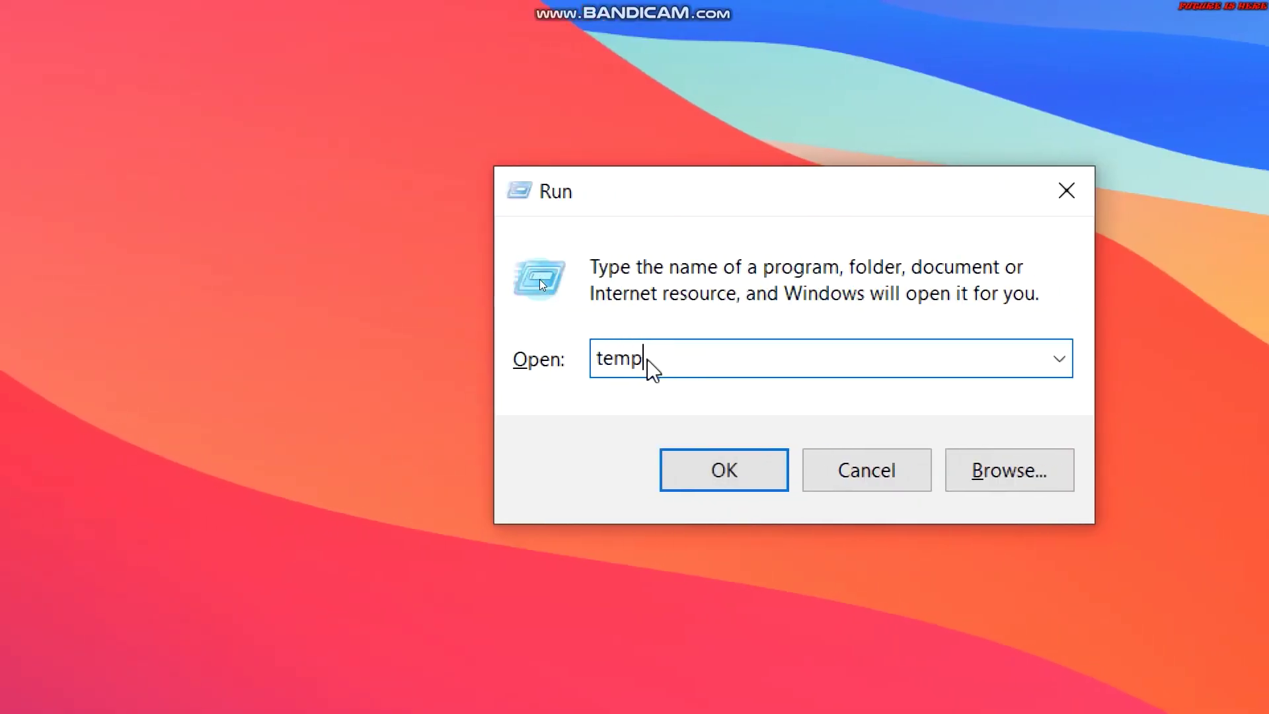
Run temp and grant permission to access the Windows Temp folder.
click(574, 331)
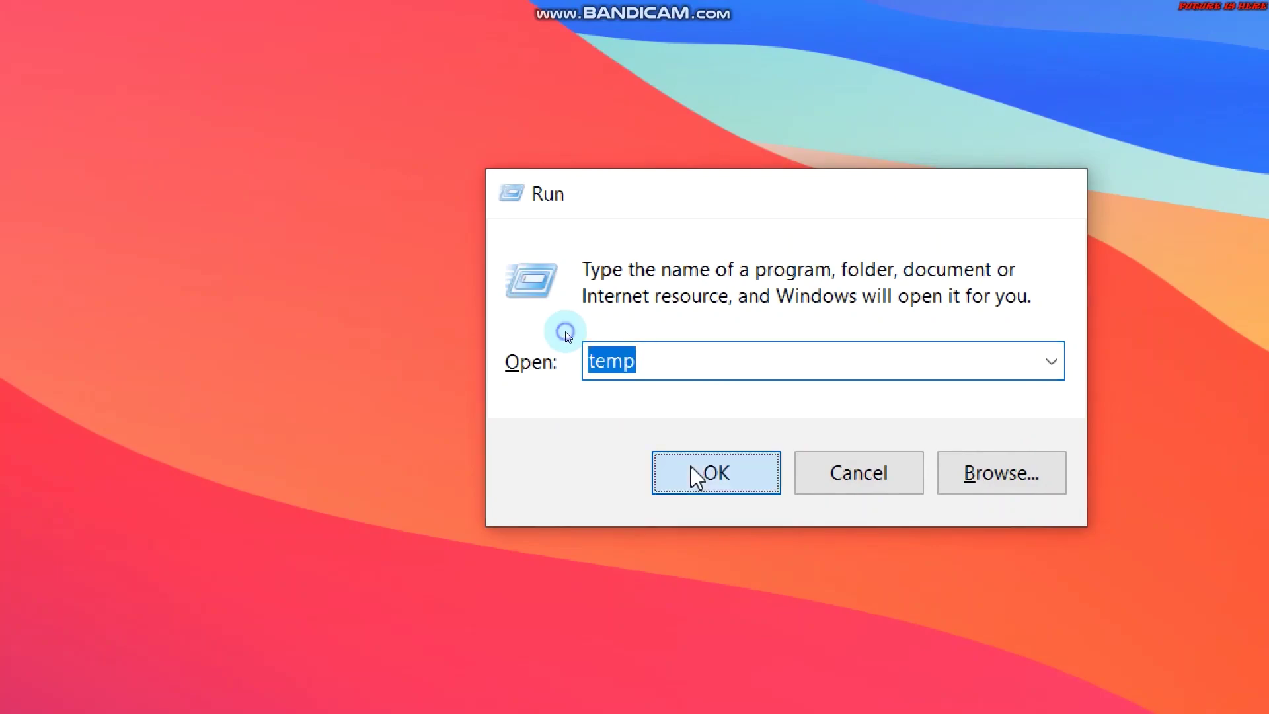
click(694, 474)
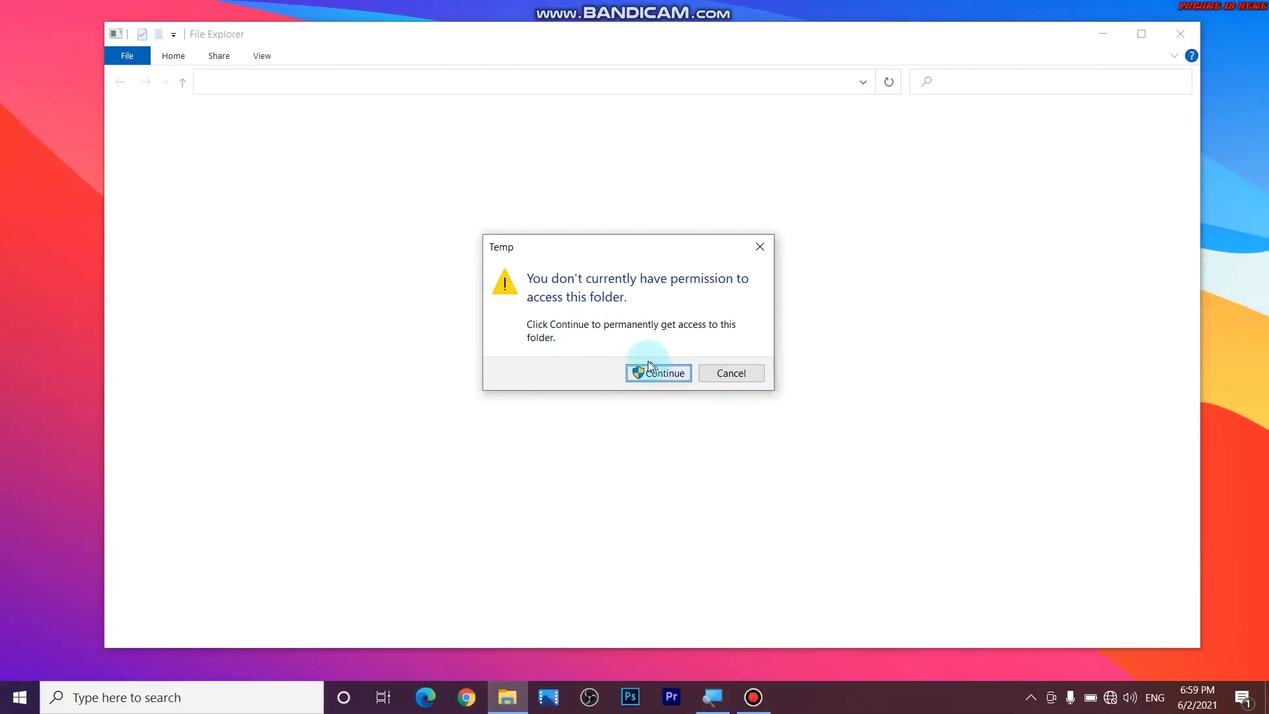
click(648, 366)
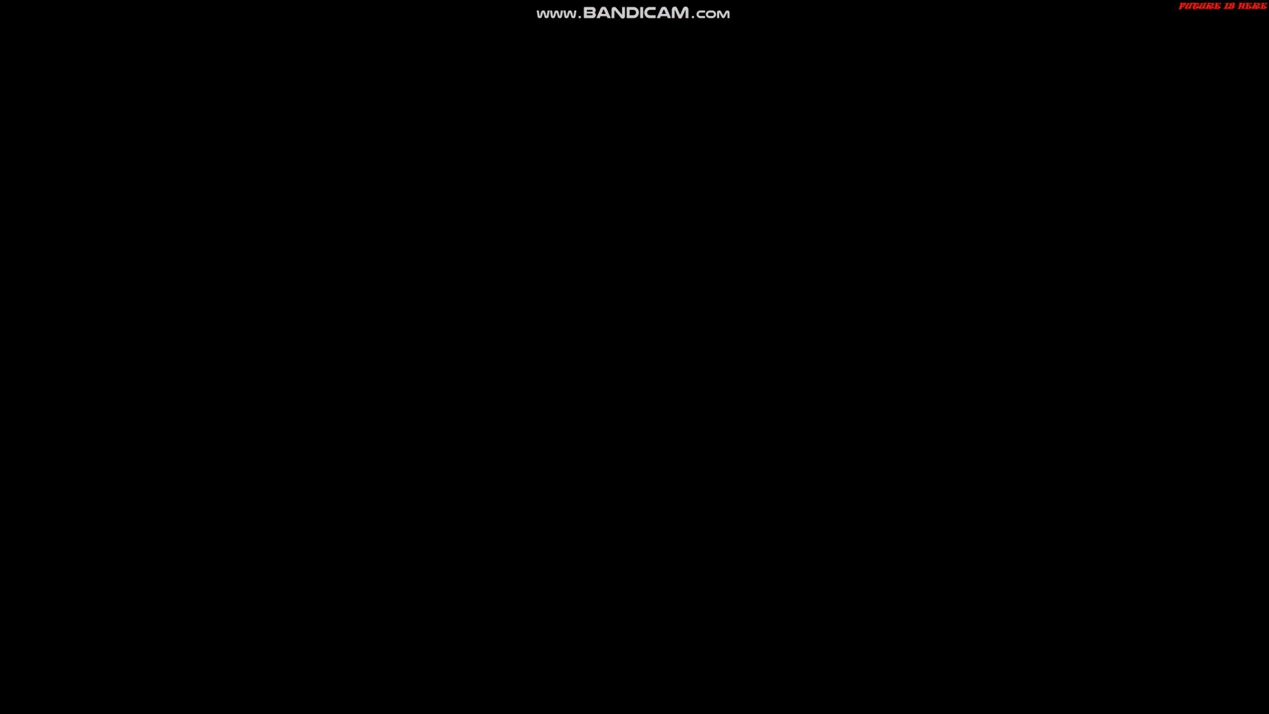
Permanently delete the 31 Windows Temp items, leaving CreativeCloud, WinSAT and adobegc, then close Explorer.
click(584, 405)
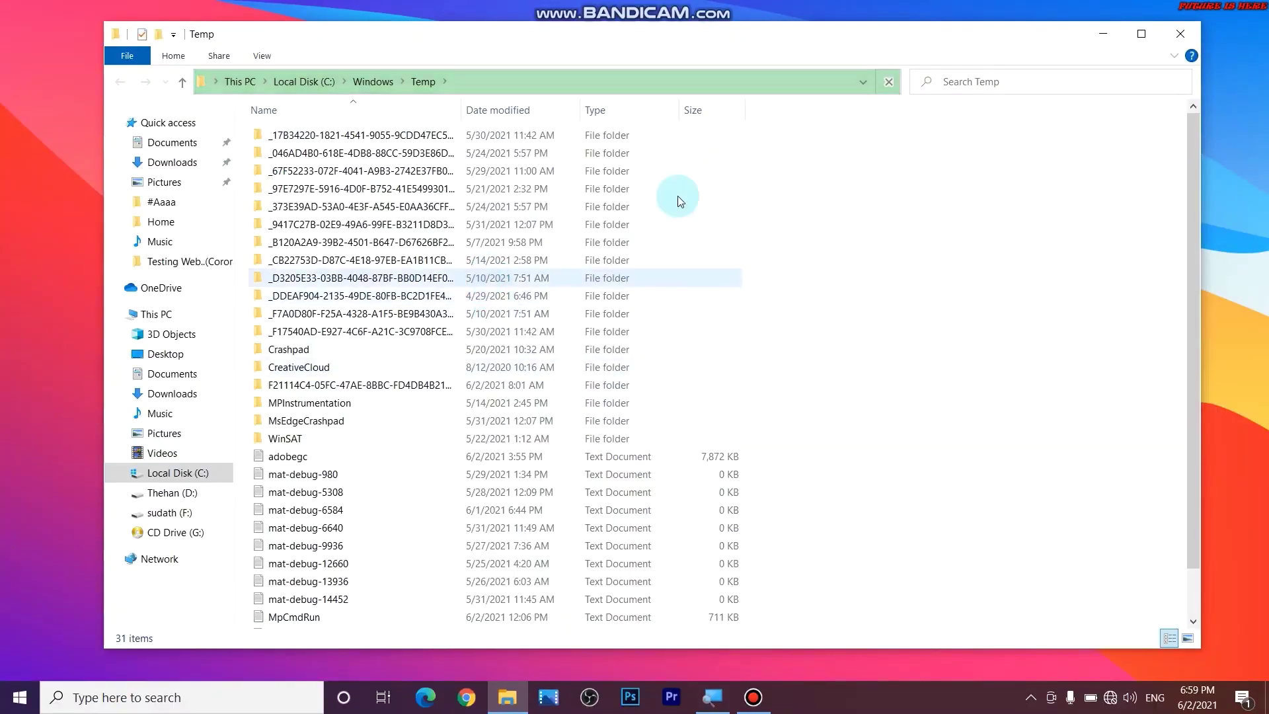
mouse_move(1192, 156)
mouse_down()
mouse_move(1191, 218)
mouse_move(1199, 137)
mouse_up()
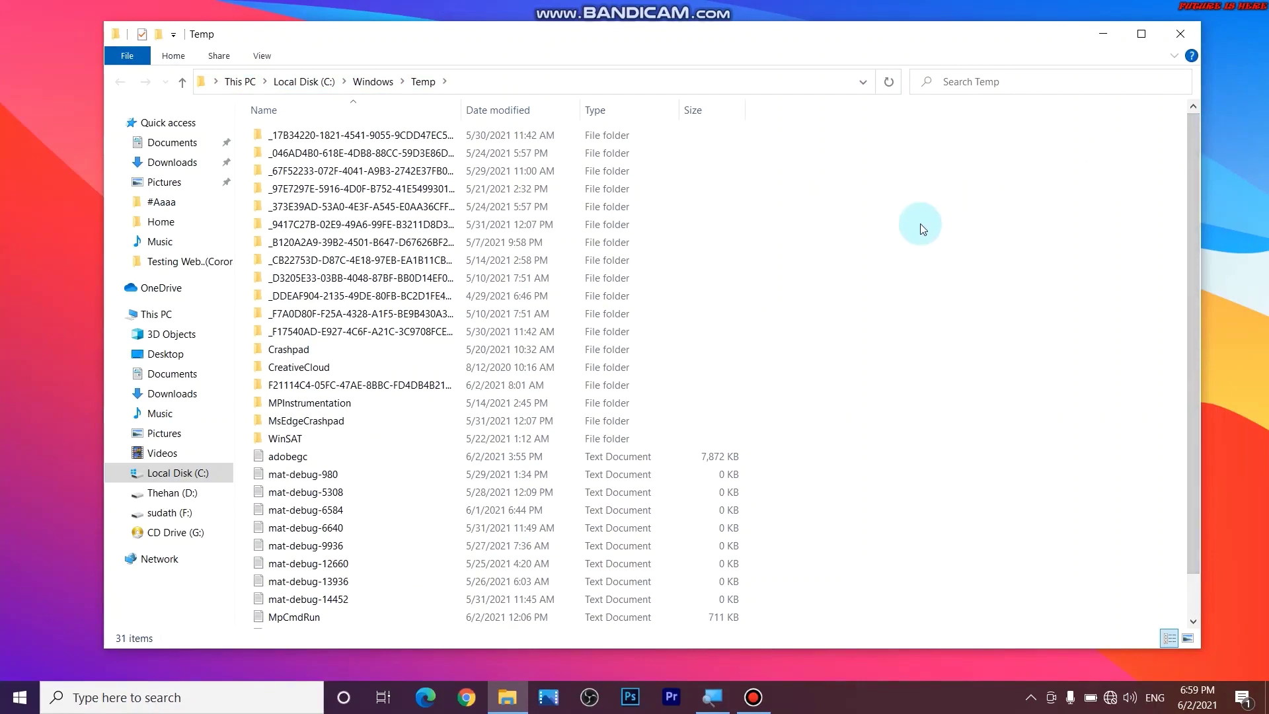
key(ctrl+a)
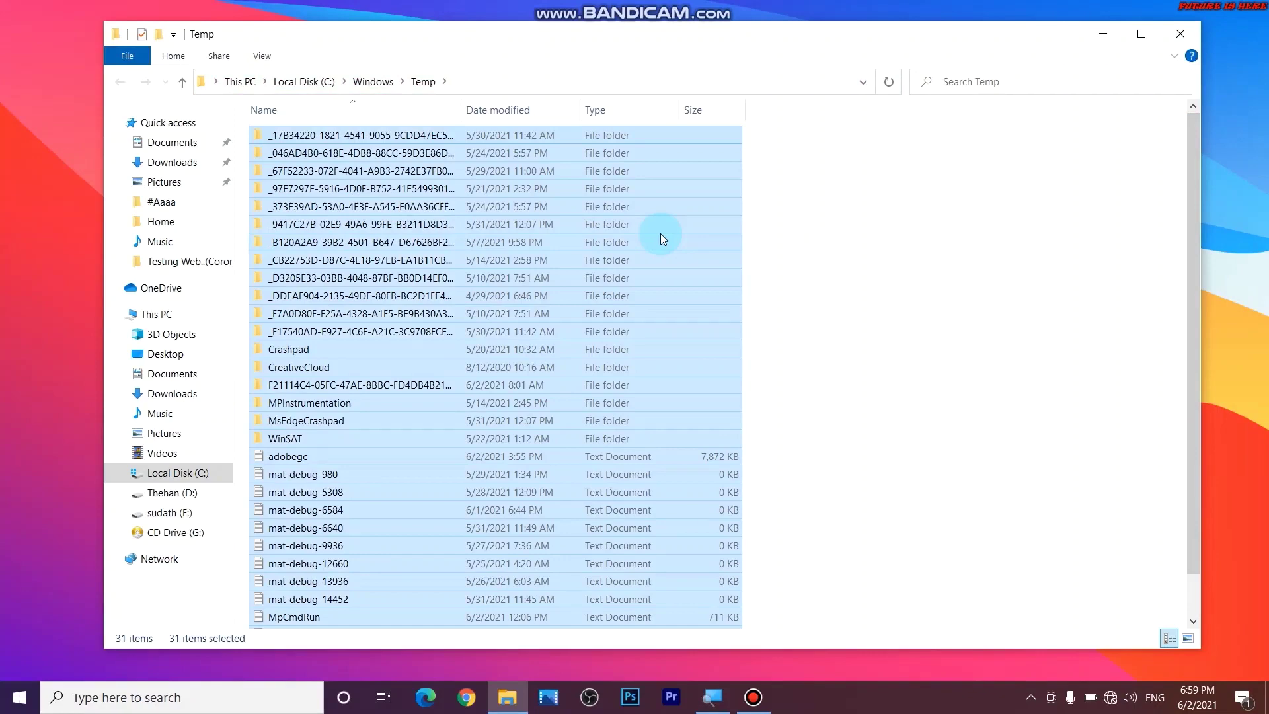
key(shift+Delete)
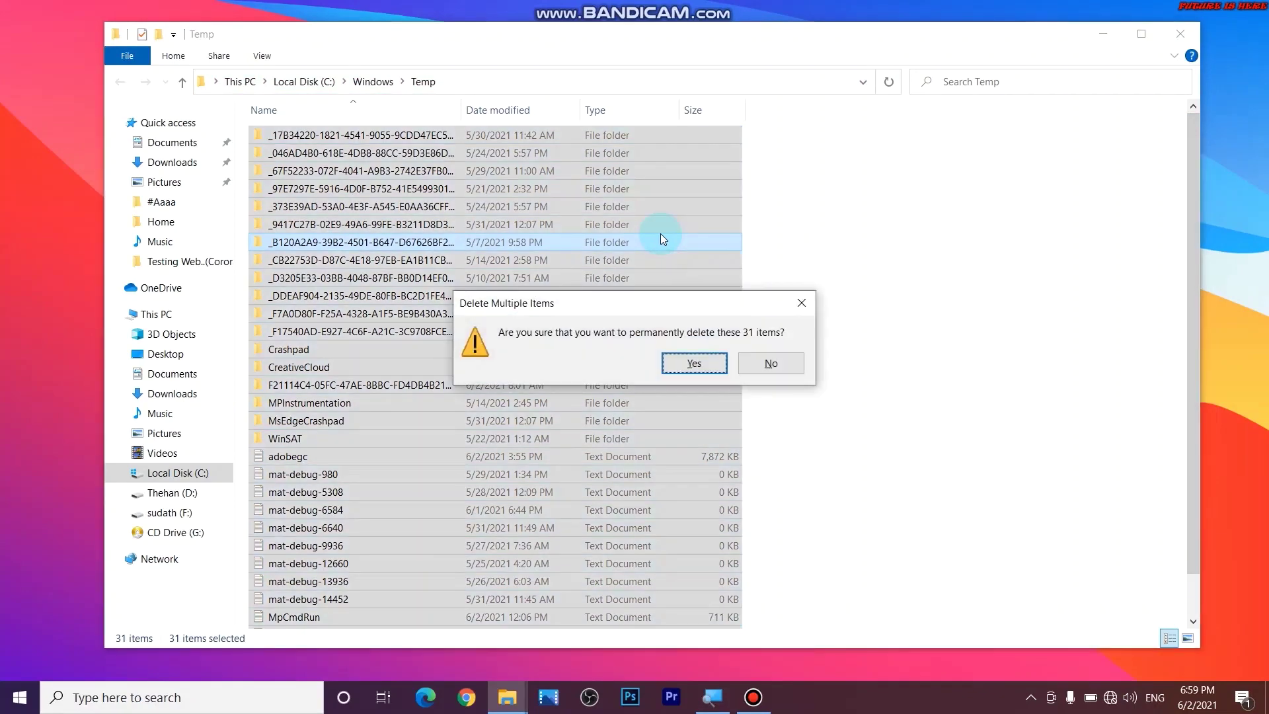
key(Return)
click(596, 310)
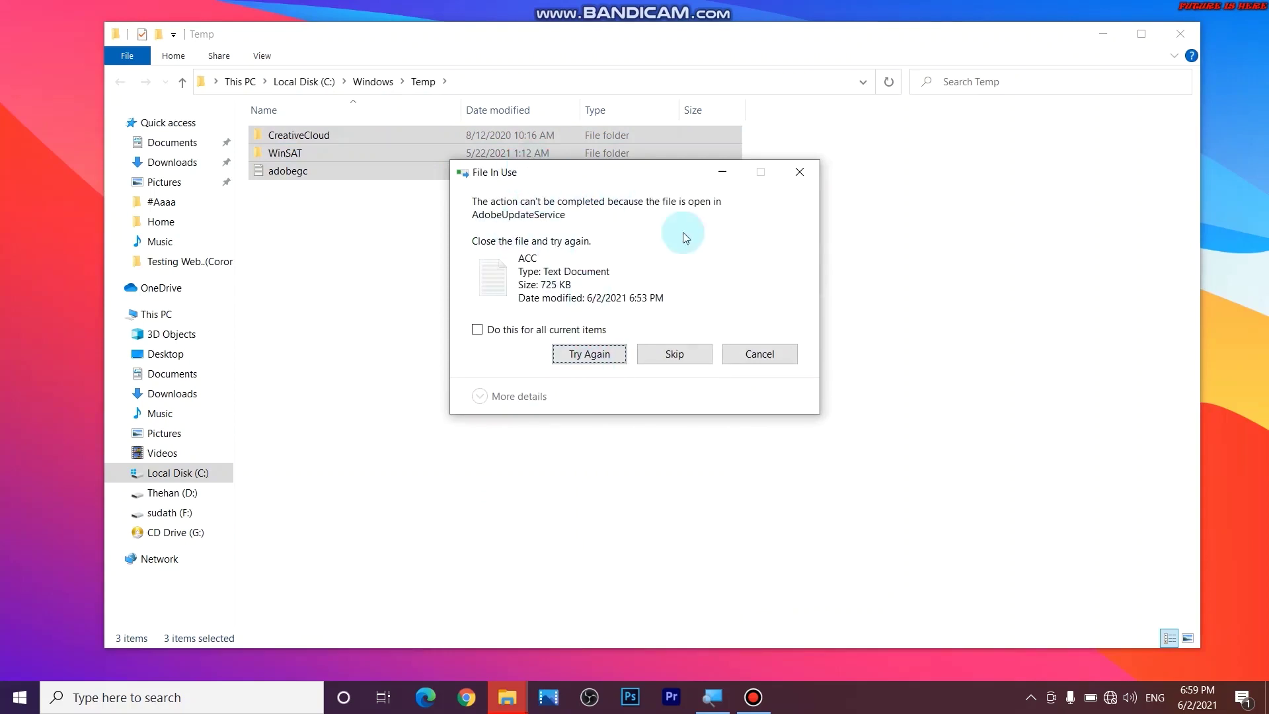
click(747, 356)
click(818, 203)
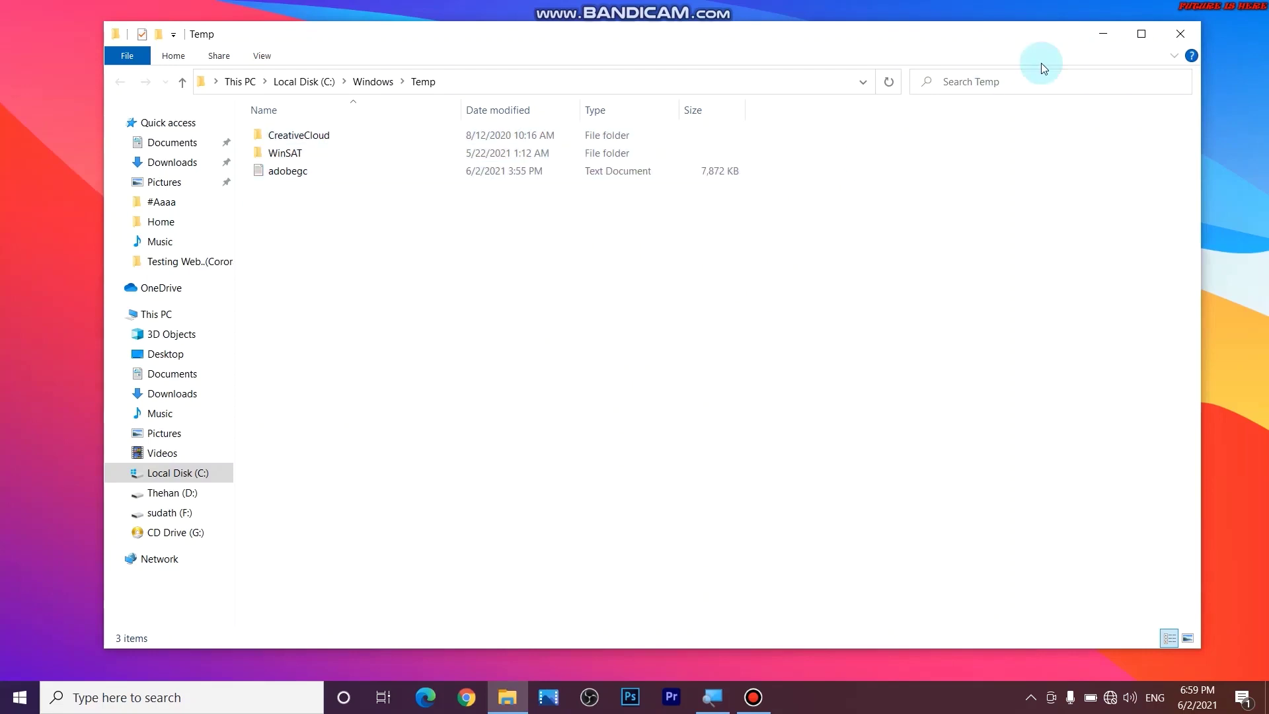
click(1174, 41)
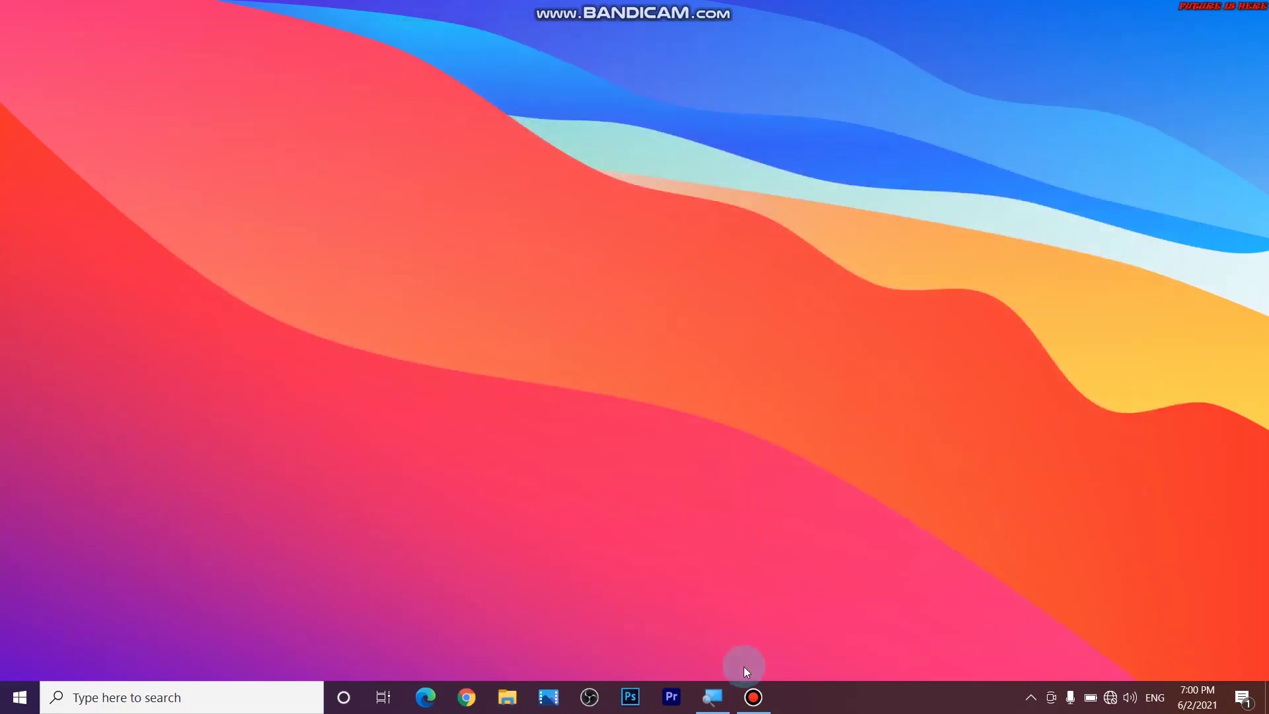
Show Local Disk (C:) Properties from This PC, now 19.1 GB free of 117 GB.
click(754, 697)
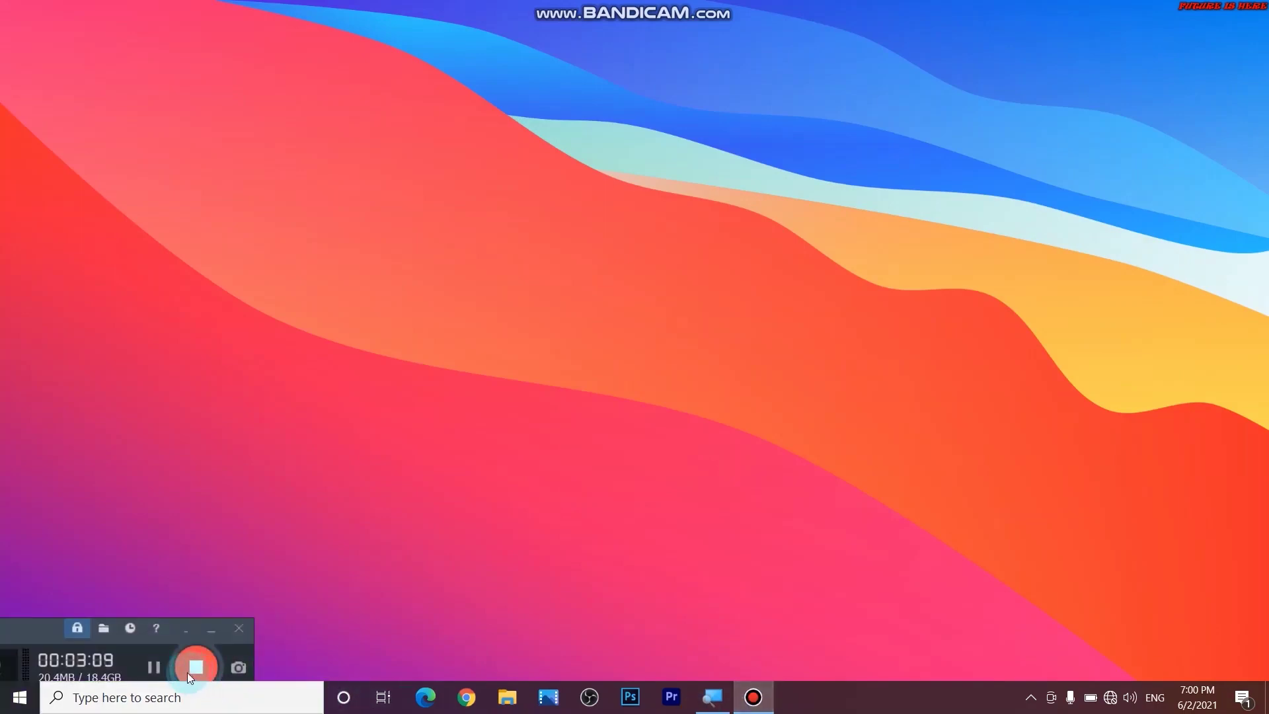
click(153, 666)
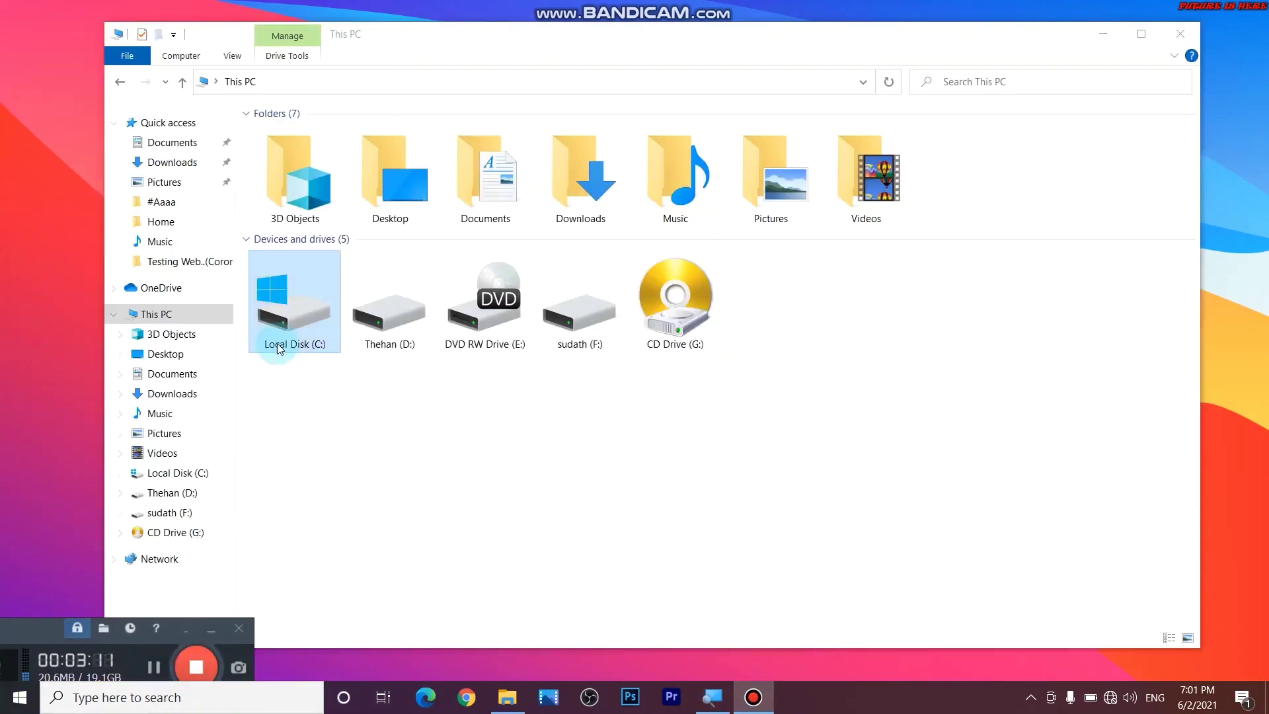
click(290, 317)
right_click(291, 321)
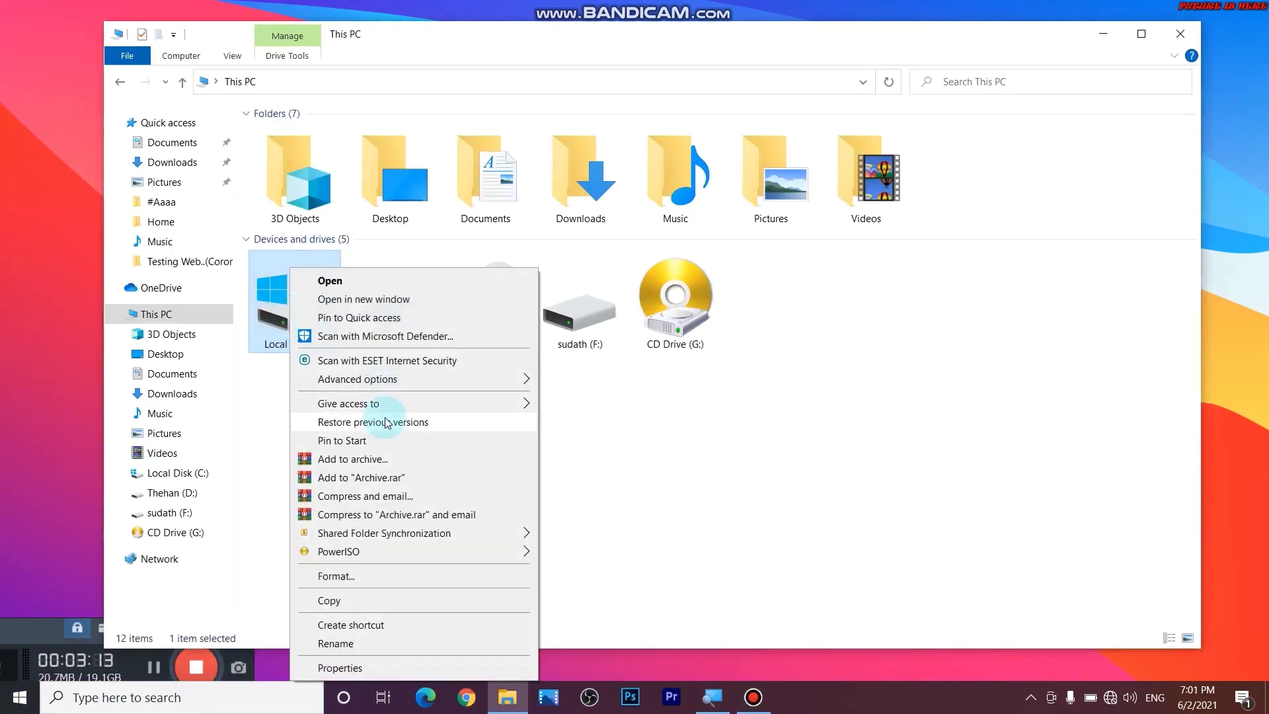
click(370, 673)
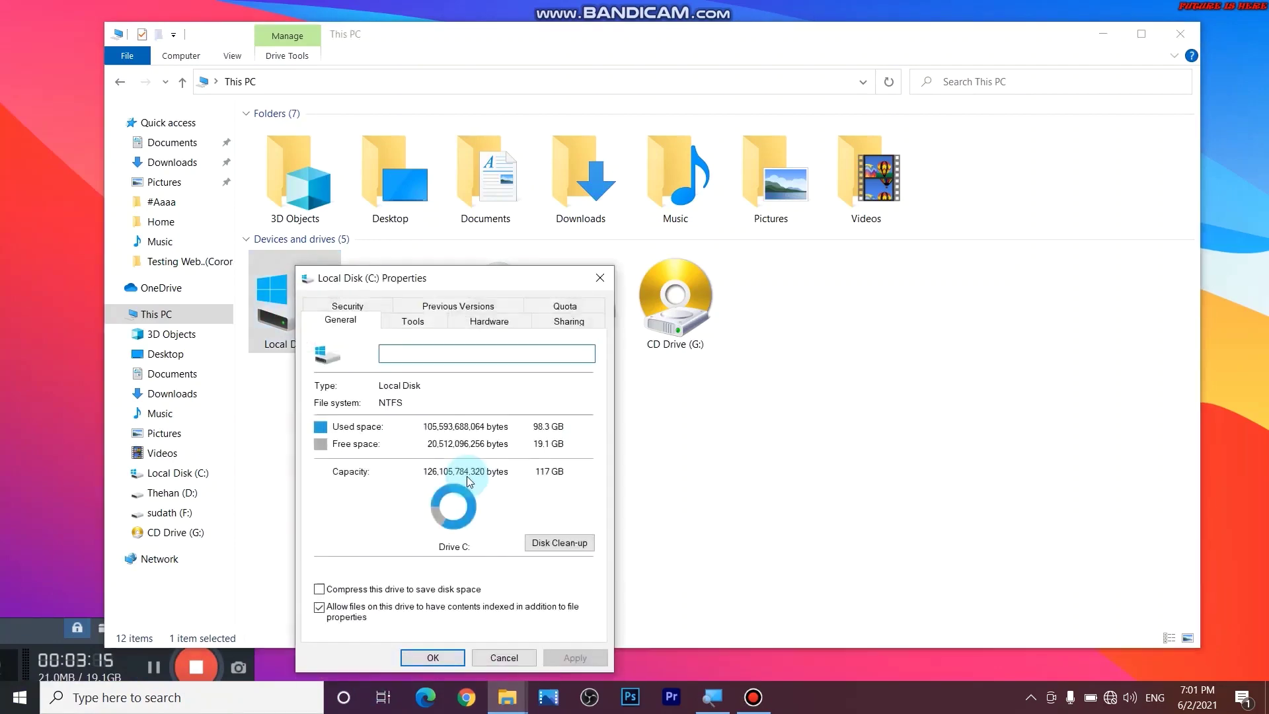